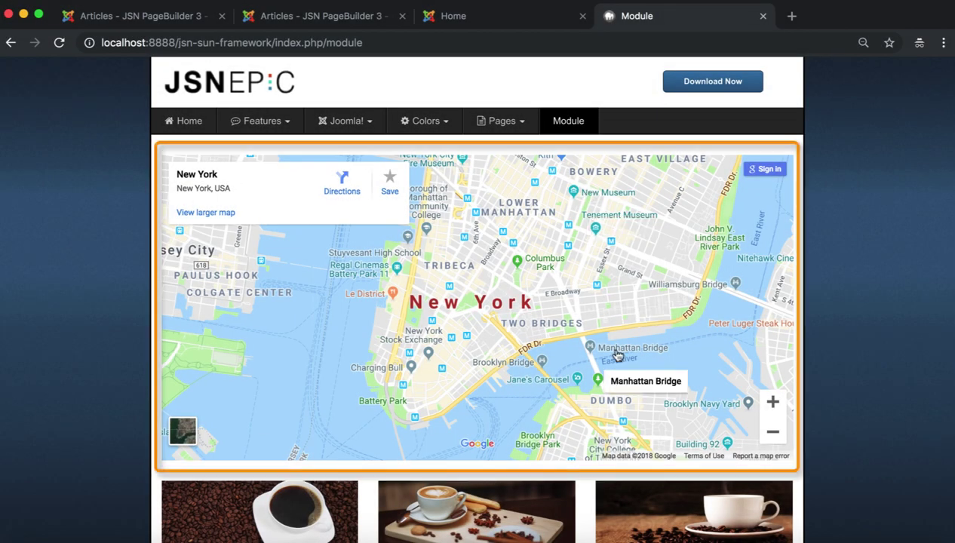
Scroll through the Module page to review the New York map and three Coffee article columns.
scroll(617, 355, "down", 5)
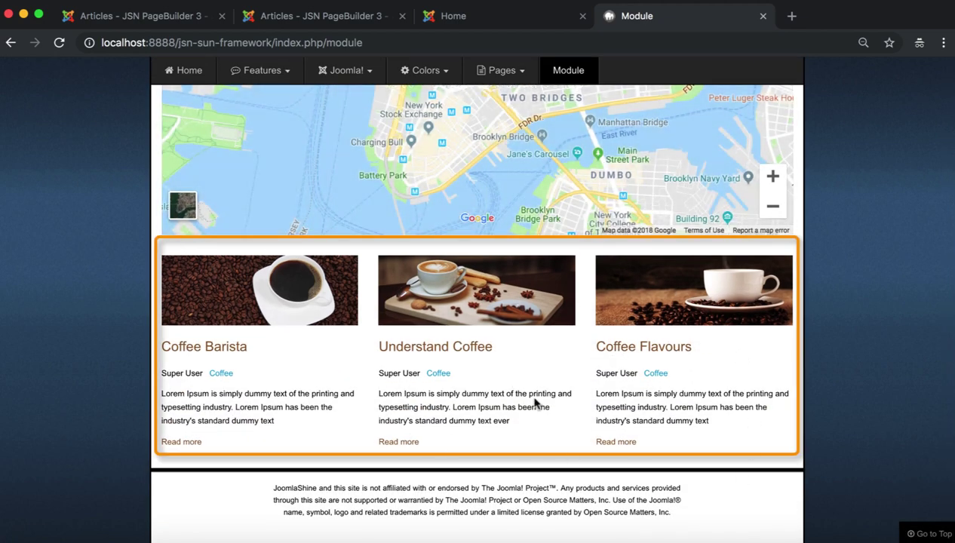
scroll(536, 404, "up", 5)
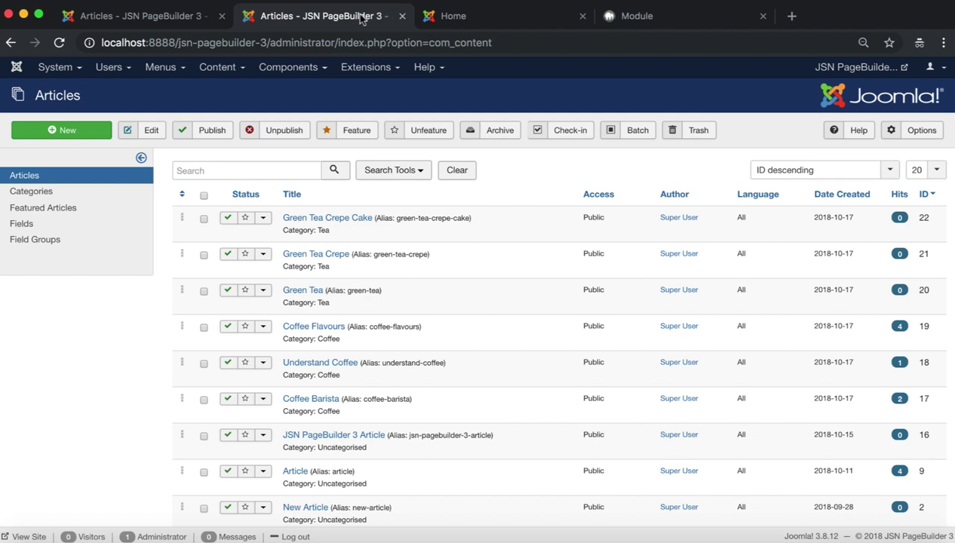
Start a new Custom module from Extensions > Modules.
left_click(394, 69)
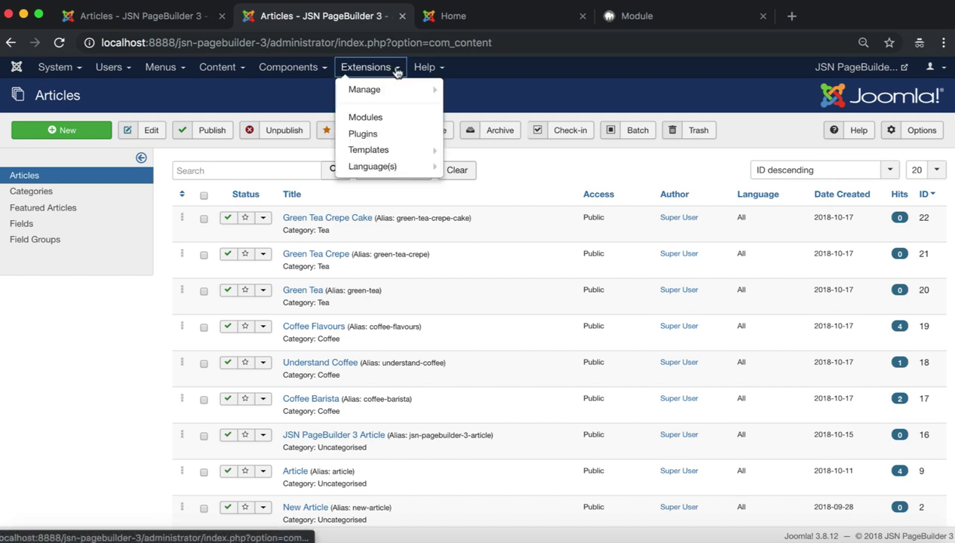
left_click(407, 122)
left_click_drag(213, 100, 27, 98)
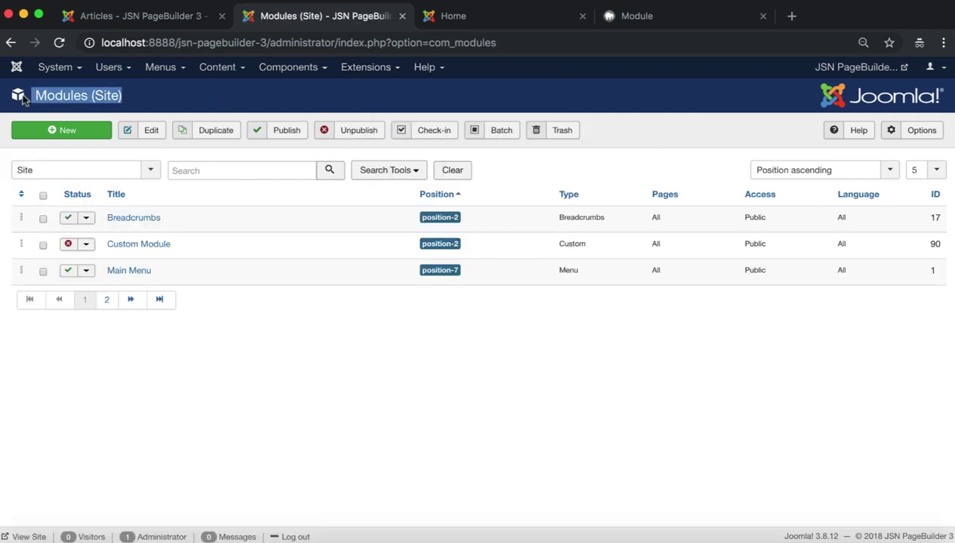
left_click(71, 132)
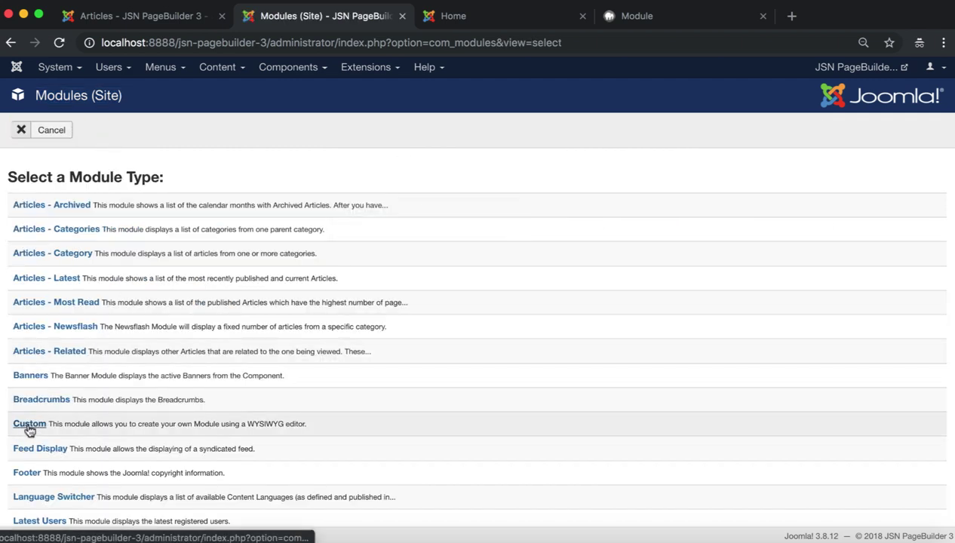
left_click(29, 424)
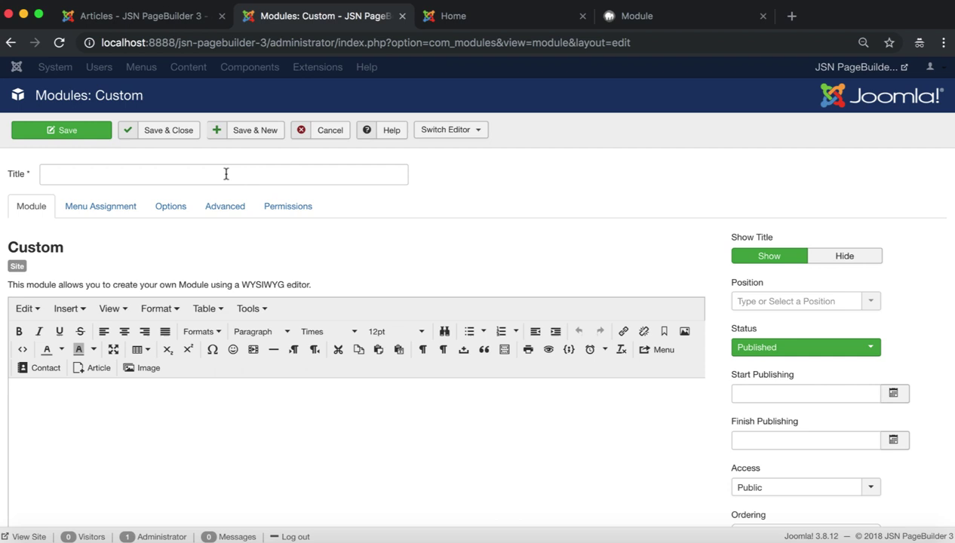
Title the module 'JSN PageBuilder 3 Module', save it, and switch its editor to PageBuilder 3.
left_click(226, 174)
type("JSN P")
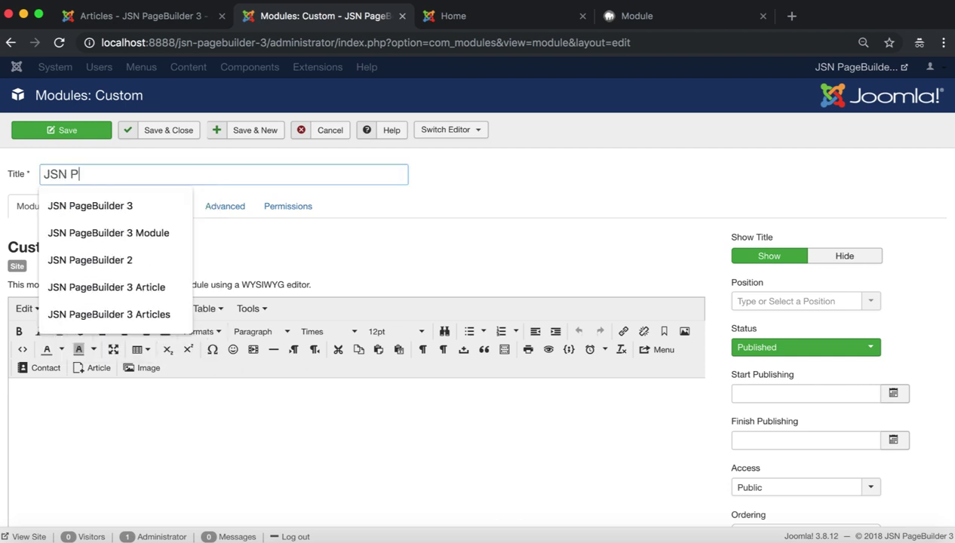
type("ageBuilder 3 Module")
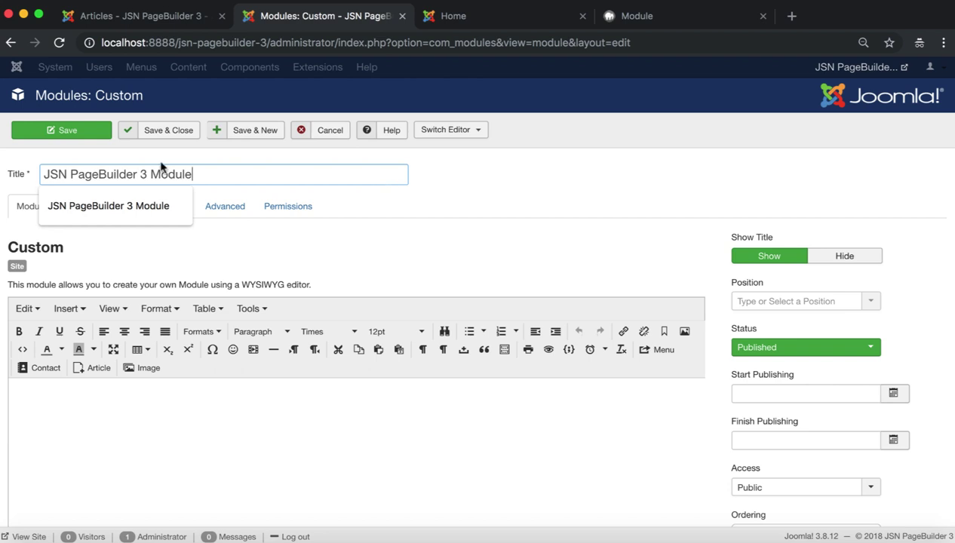
left_click(63, 133)
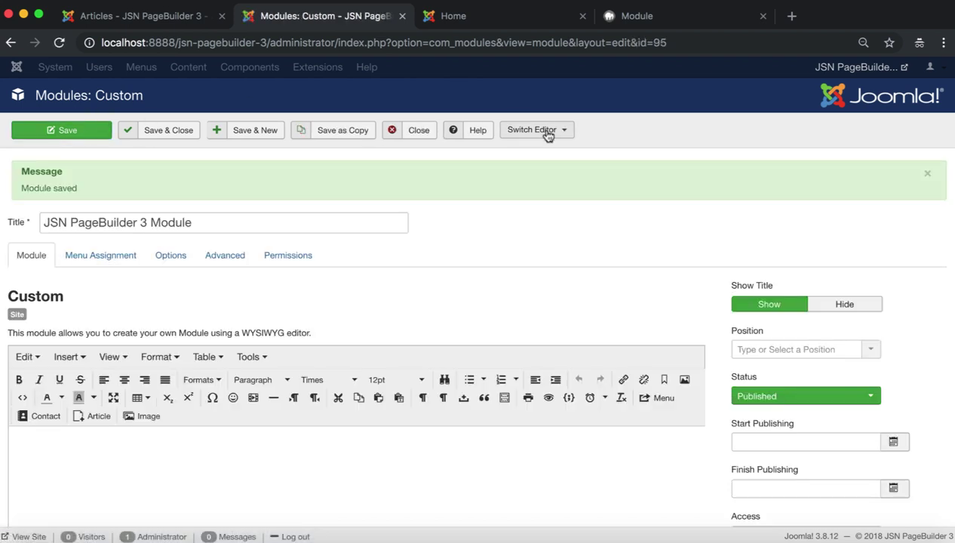
left_click(548, 136)
left_click(589, 156)
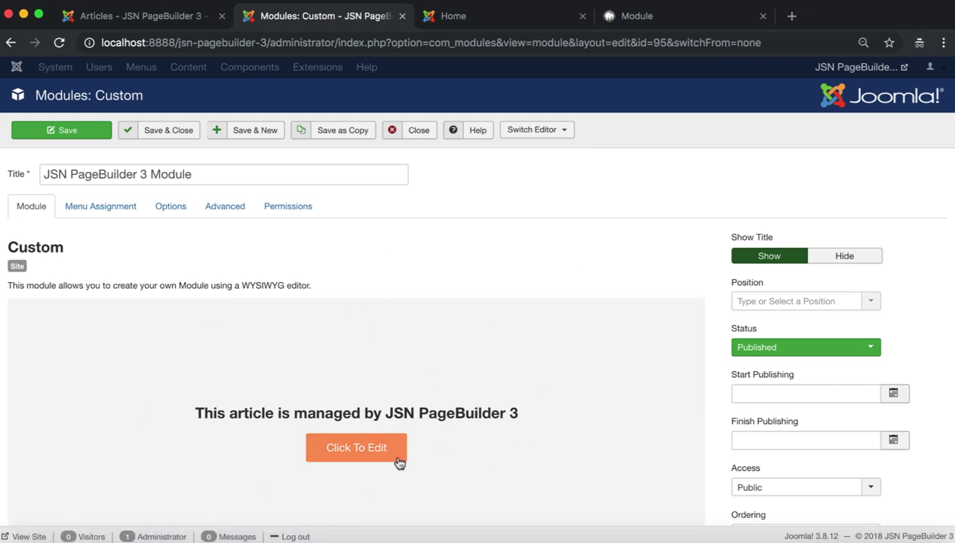
Open the module in PageBuilder 3 and drop a BASIC Google map (New York) into the layout.
left_click(358, 460)
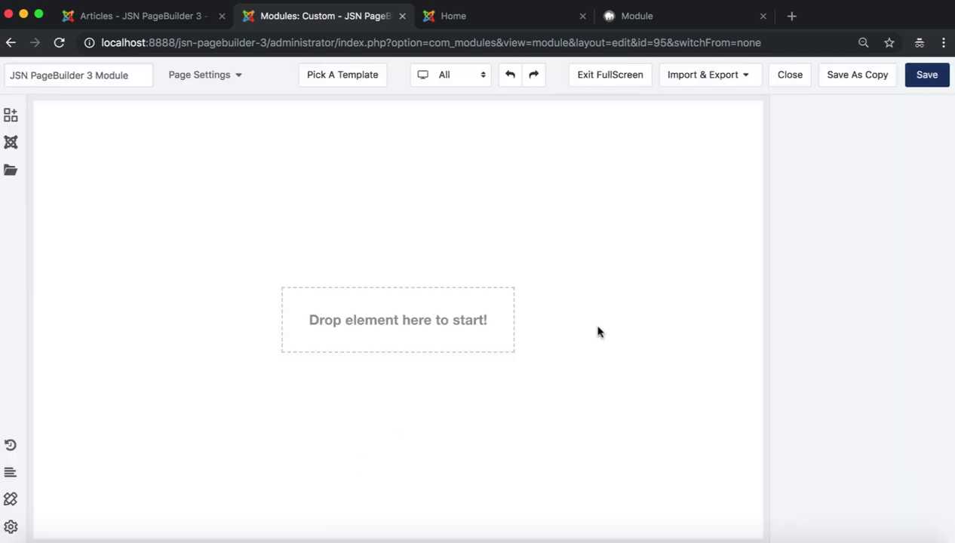
left_click(713, 22)
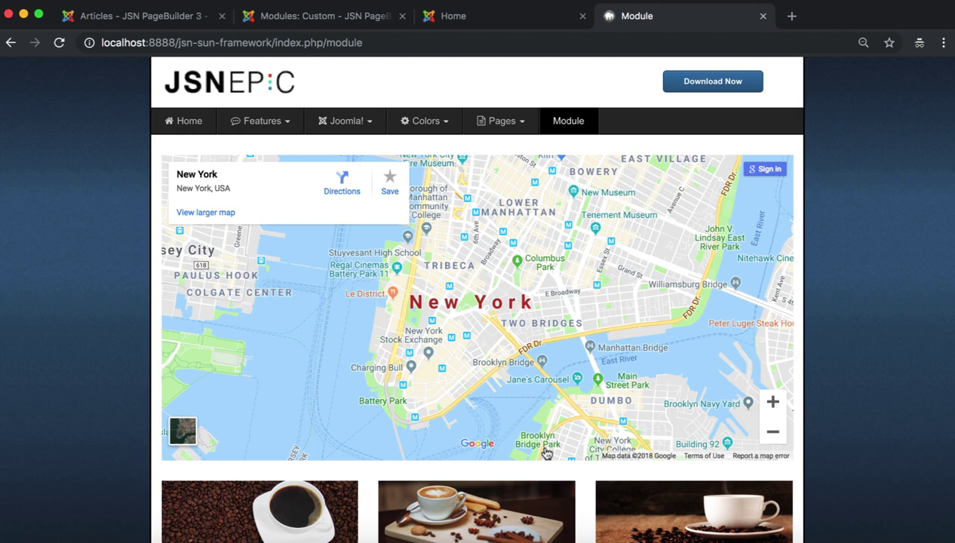
left_click(344, 25)
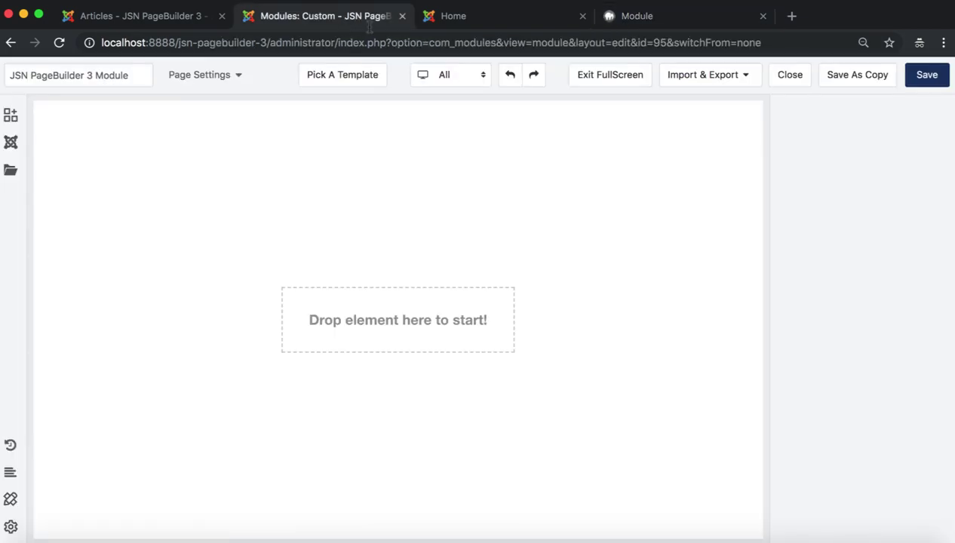
left_click(12, 116)
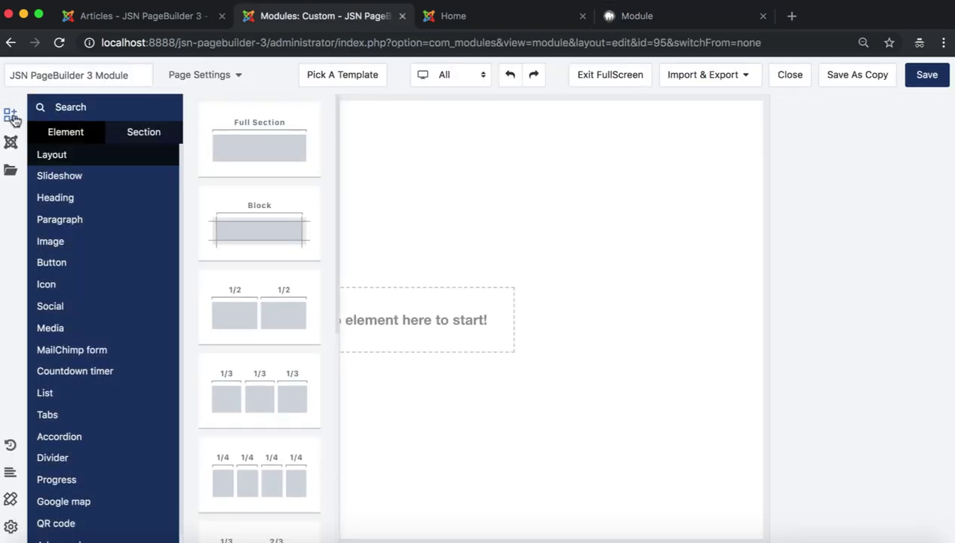
left_click(63, 502)
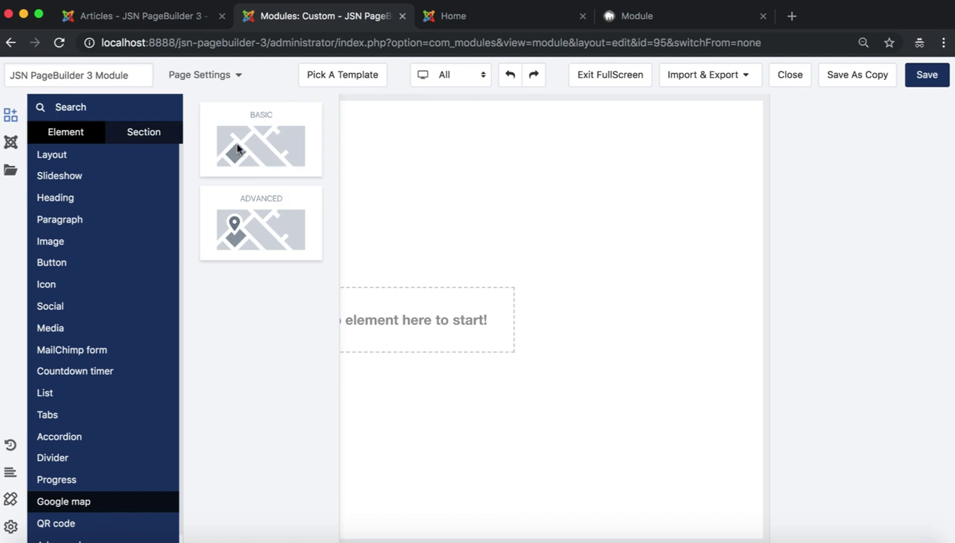
left_click_drag(237, 150, 420, 322)
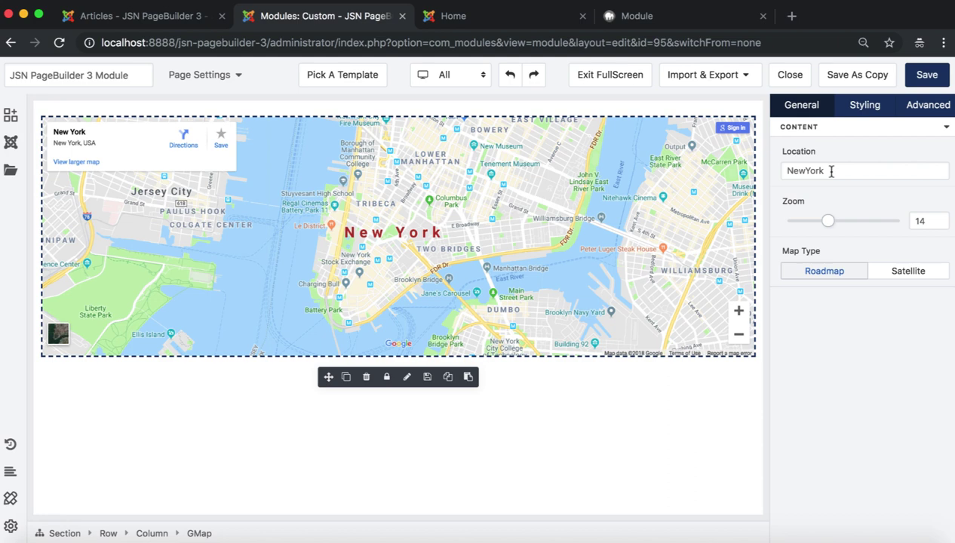
Set the map location to Paris and zoom to 16, keeping Roadmap view.
left_click_drag(831, 170, 782, 175)
type("Pa")
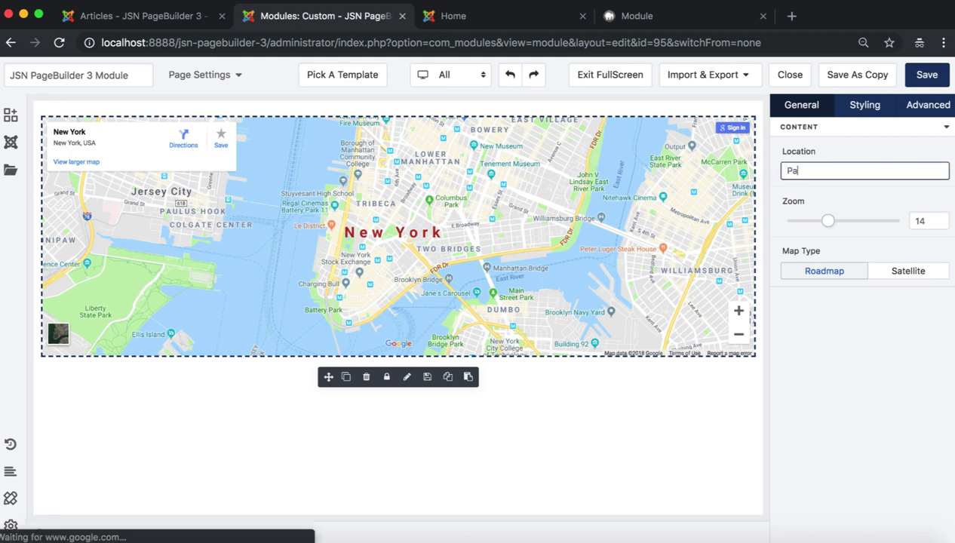
type("ris")
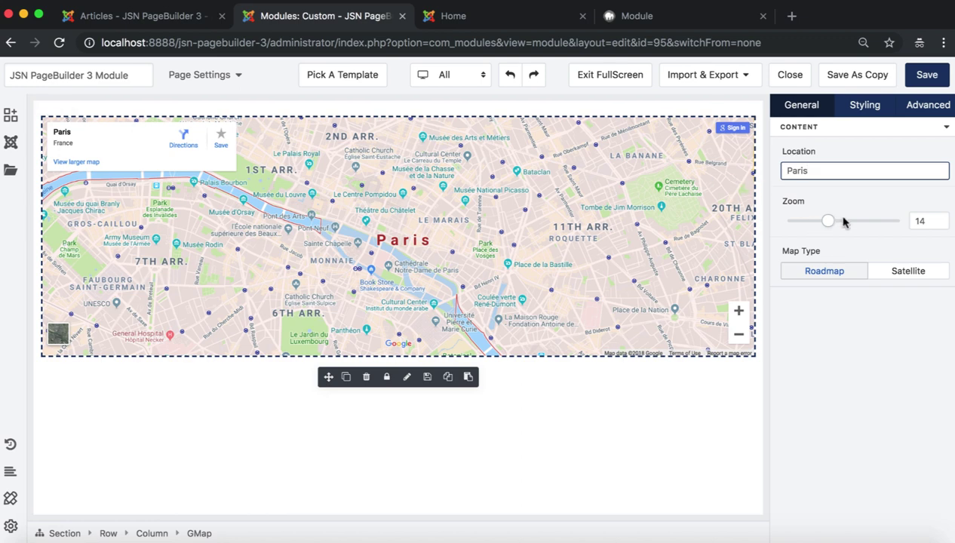
left_click_drag(829, 219, 838, 220)
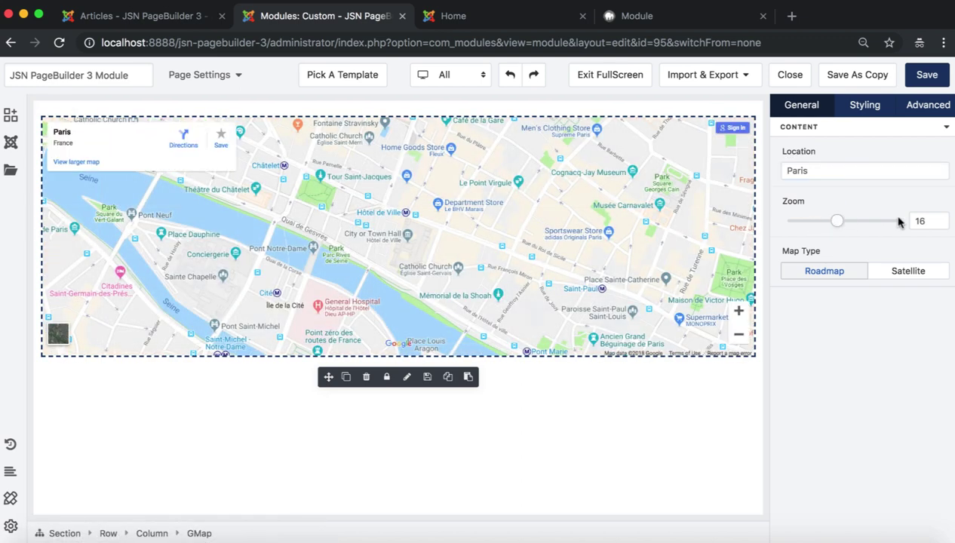
left_click(905, 273)
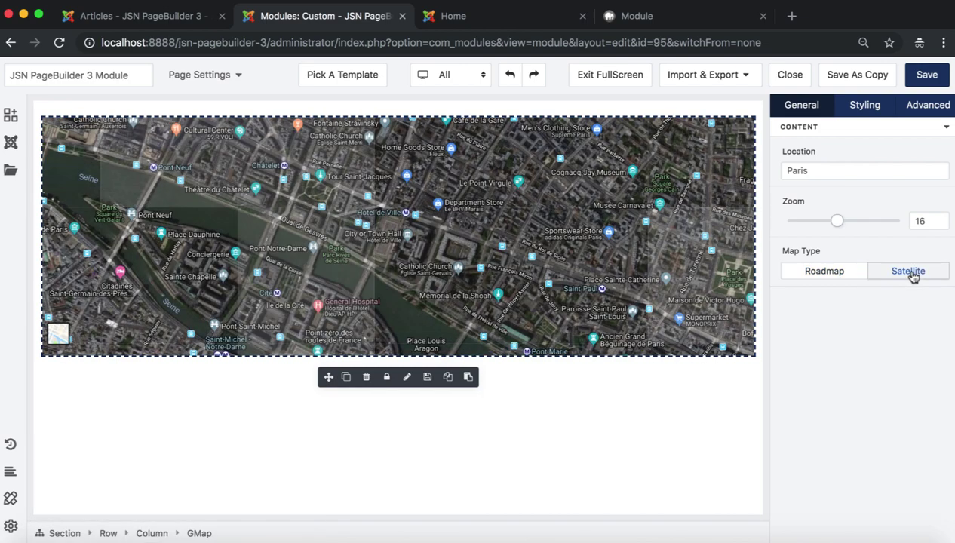
left_click(800, 271)
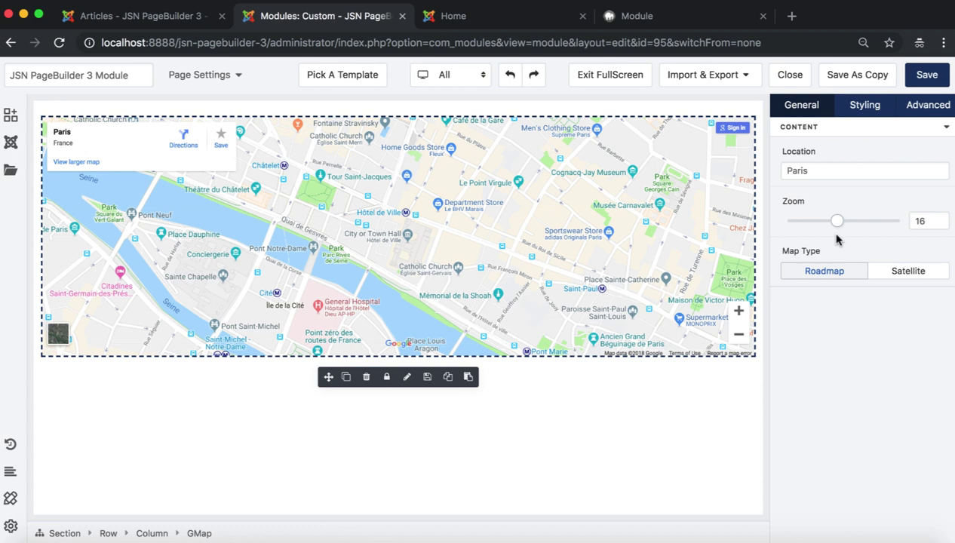
In the map's Styling settings, set the border style to None and reselect the map.
left_click(873, 113)
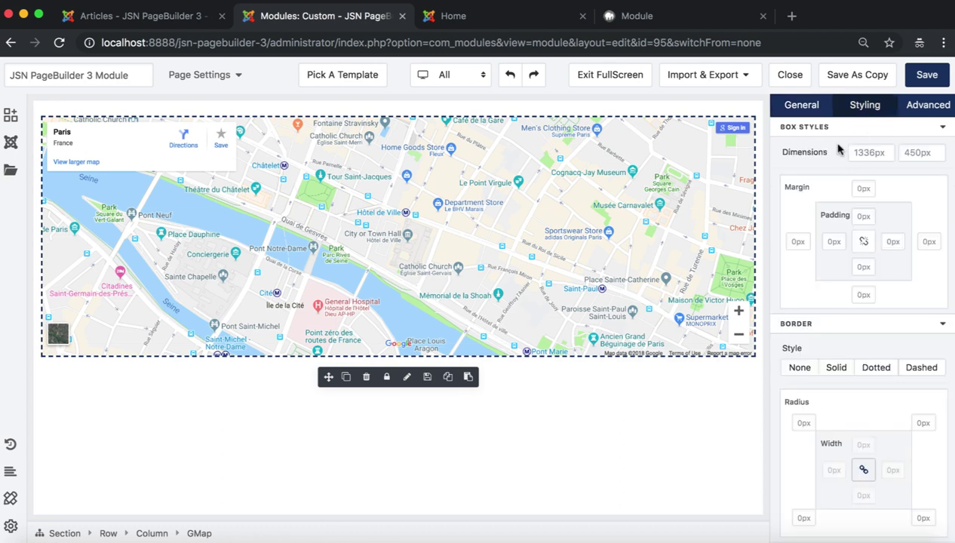
left_click(861, 188)
scroll(849, 330, "down", 4)
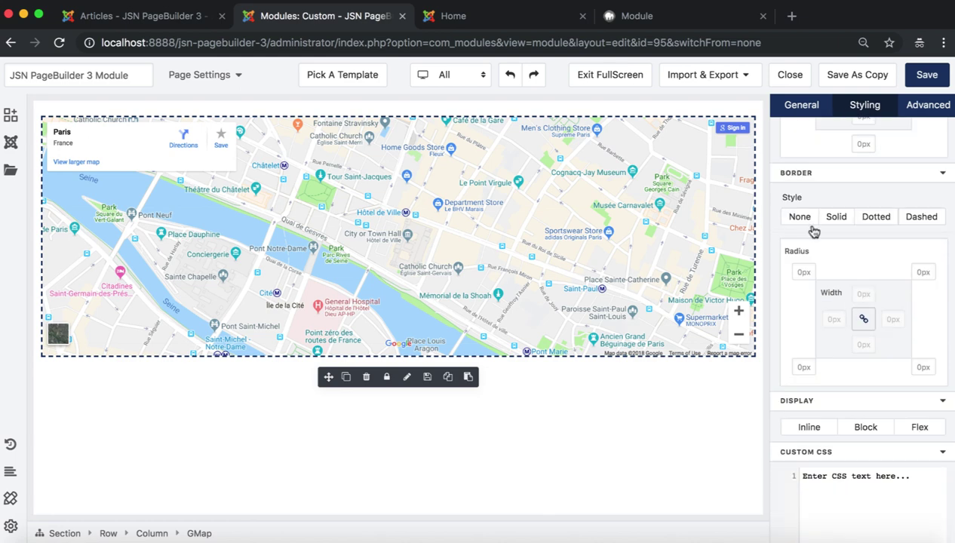
left_click(836, 216)
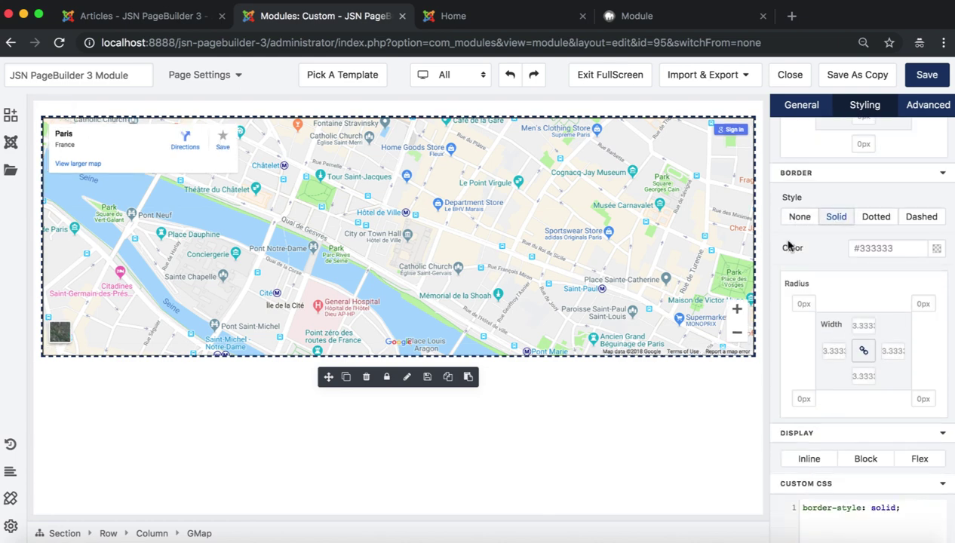
left_click(795, 224)
scroll(837, 311, "down", 2)
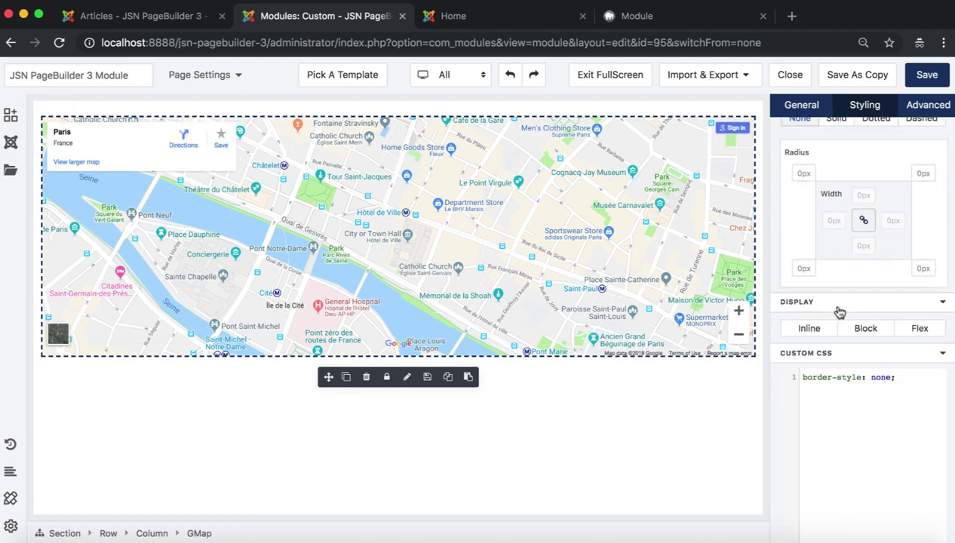
scroll(840, 313, "up", 4)
scroll(840, 312, "up", 2)
left_click(222, 197)
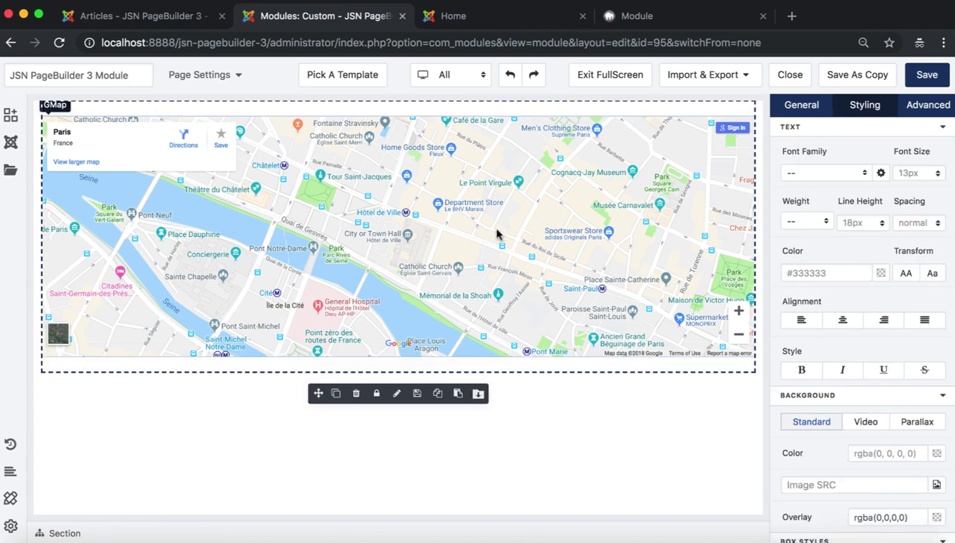
left_click(730, 19)
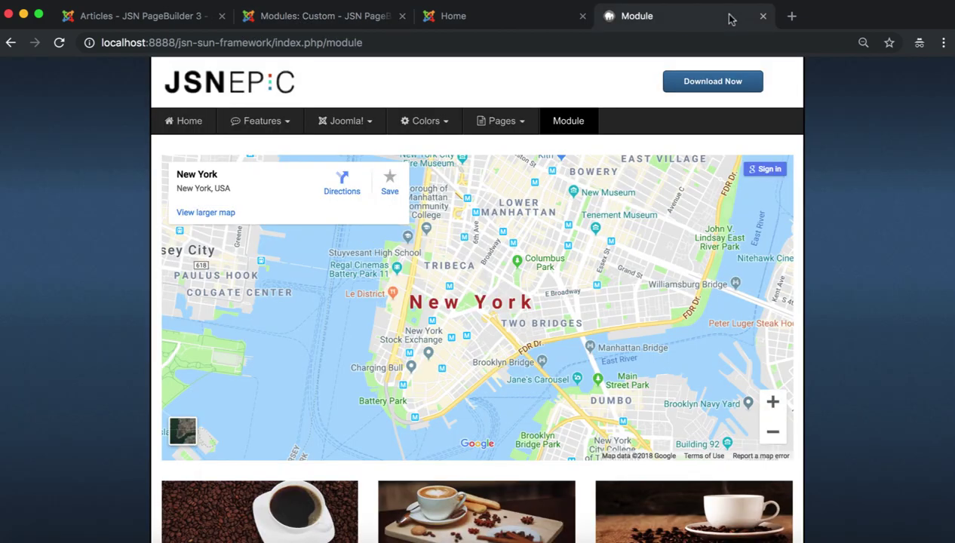
scroll(599, 428, "down", 5)
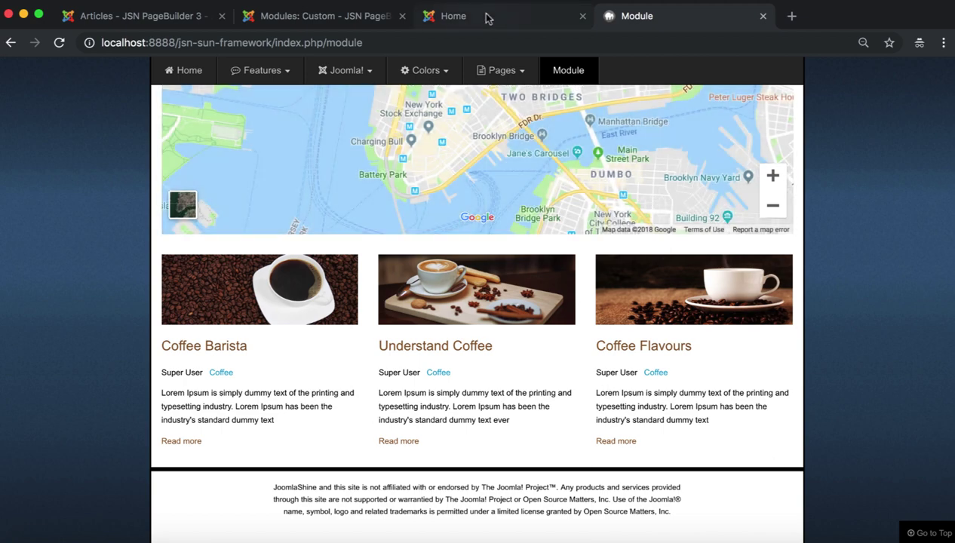
left_click(296, 19)
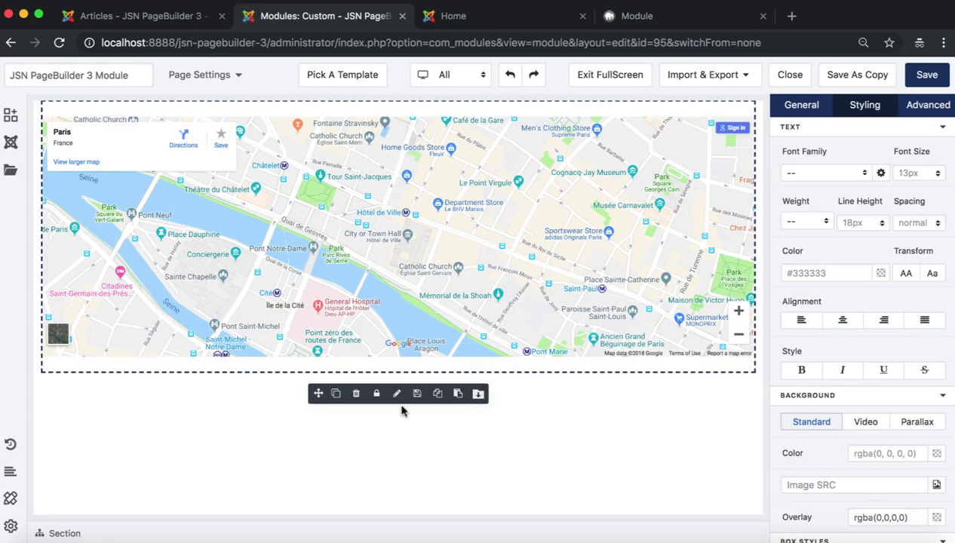
Go to Content > Categories and list the published Coffee articles.
left_click(169, 17)
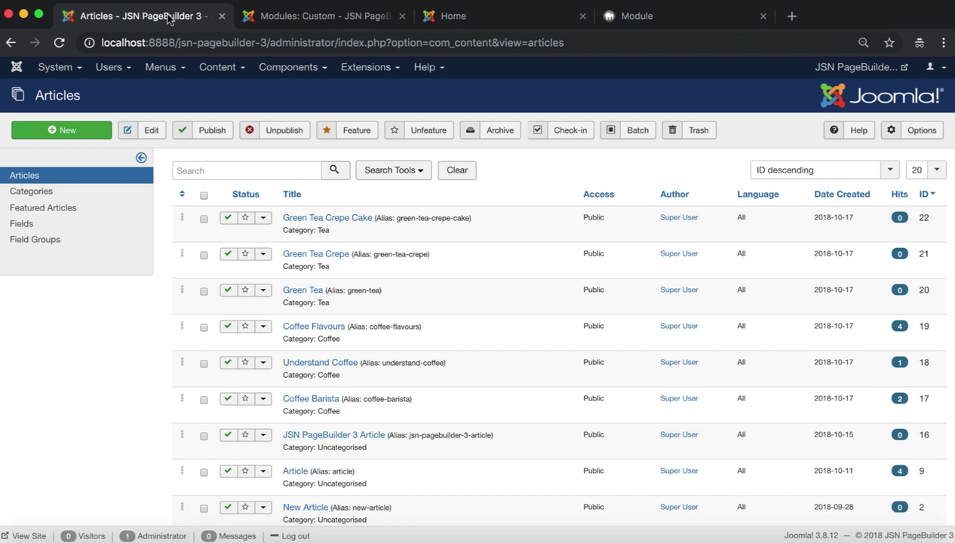
mouse_move(235, 72)
left_click(251, 106)
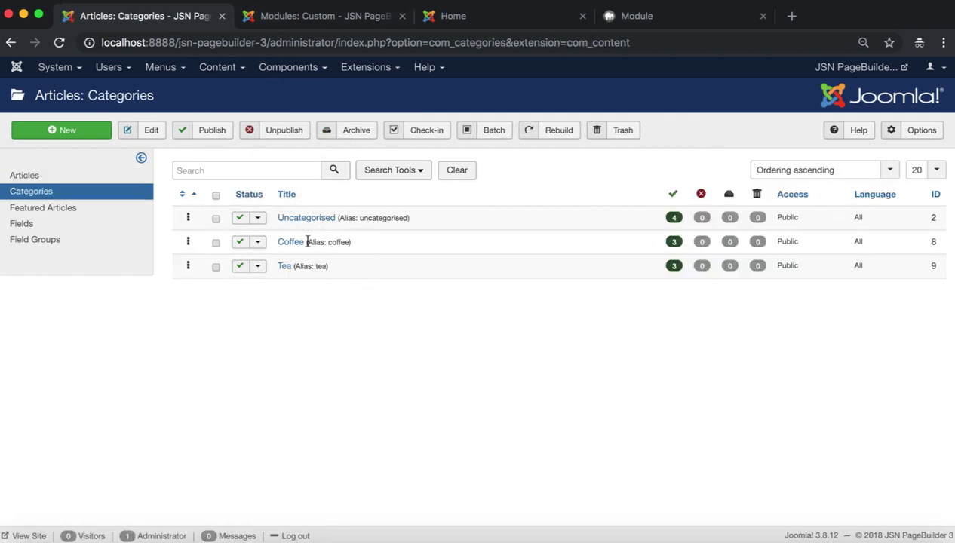
left_click_drag(274, 243, 355, 278)
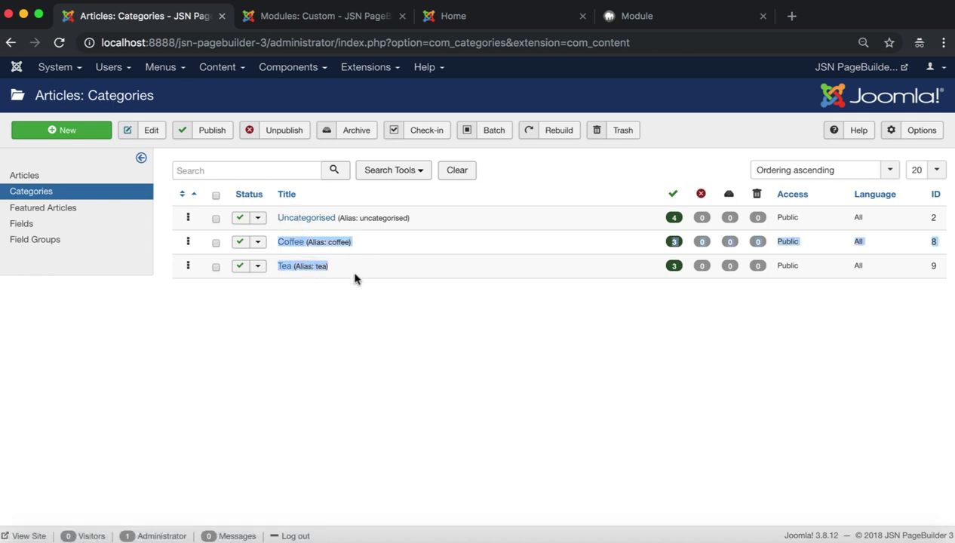
left_click(454, 293)
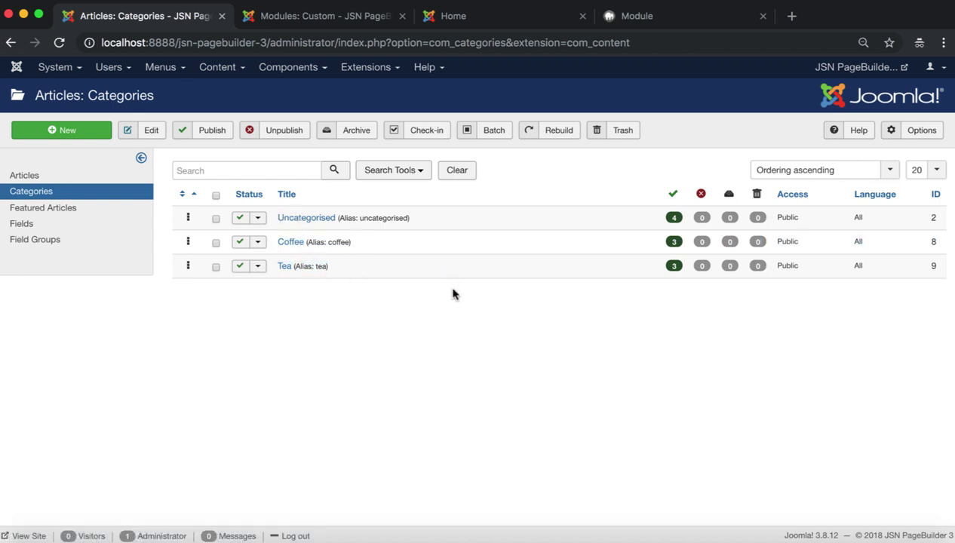
left_click(674, 242)
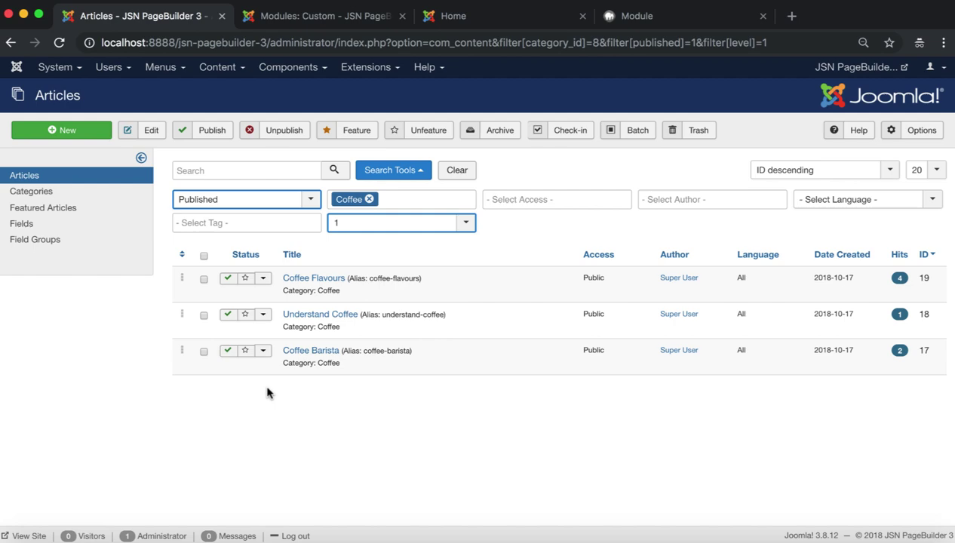
left_click_drag(272, 277, 375, 369)
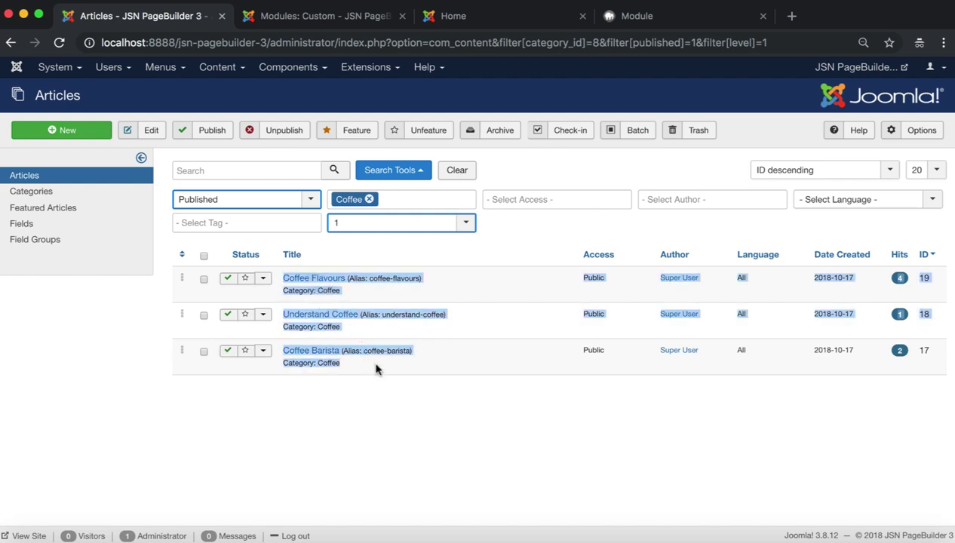
left_click(430, 379)
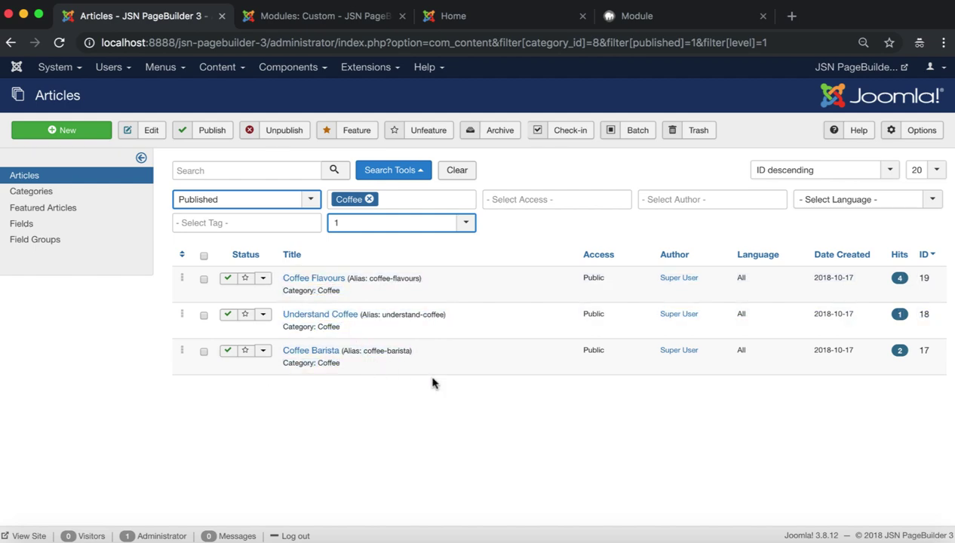
Compare with the live page, then open and close the Coffee Flavours article.
left_click(672, 15)
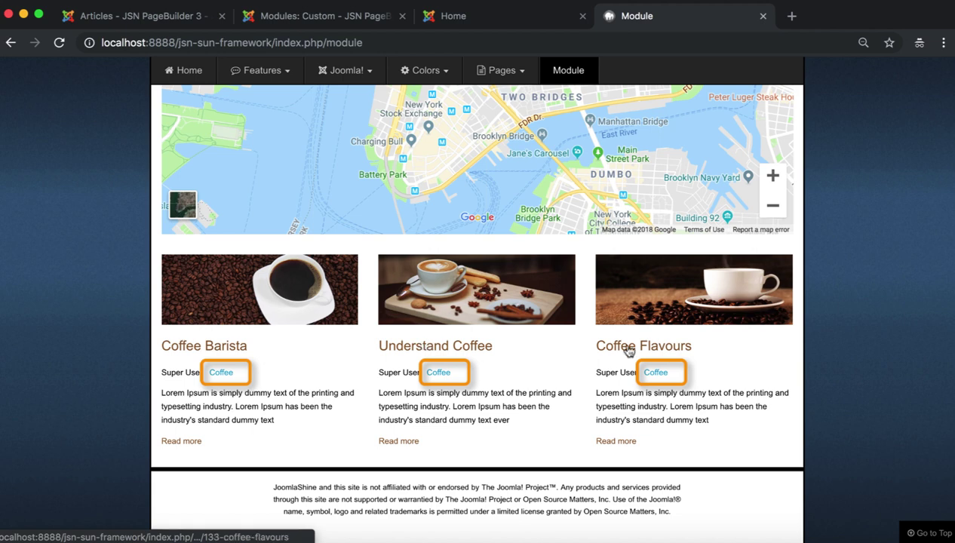
left_click(175, 18)
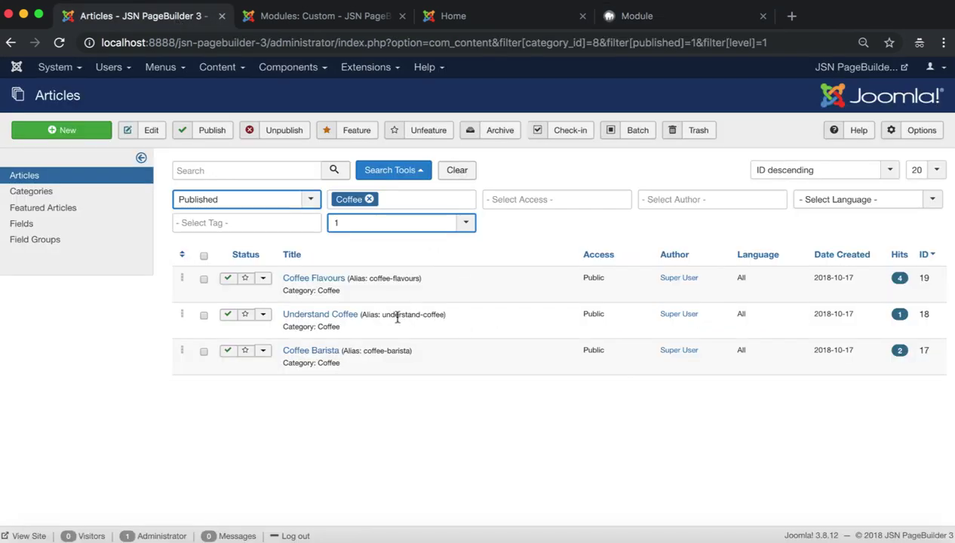
left_click(322, 282)
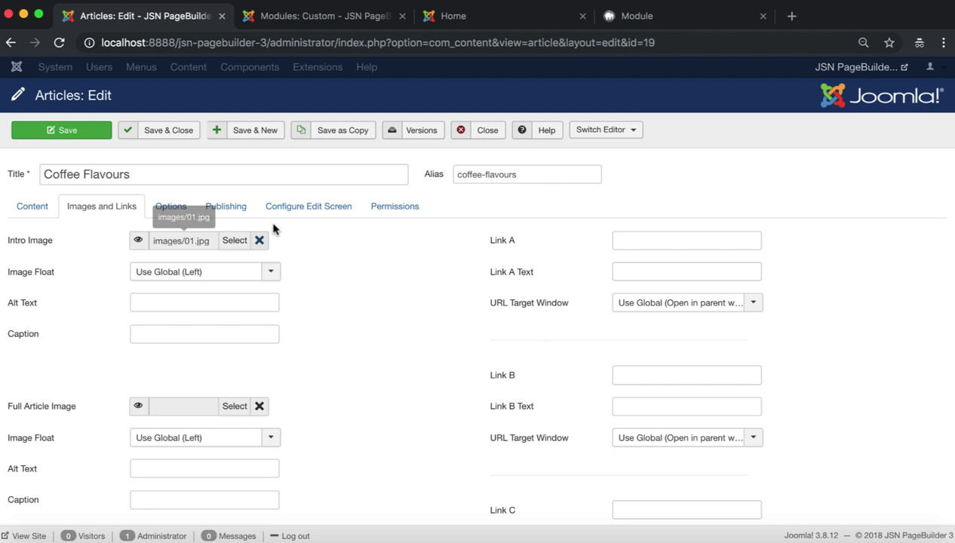
left_click(473, 130)
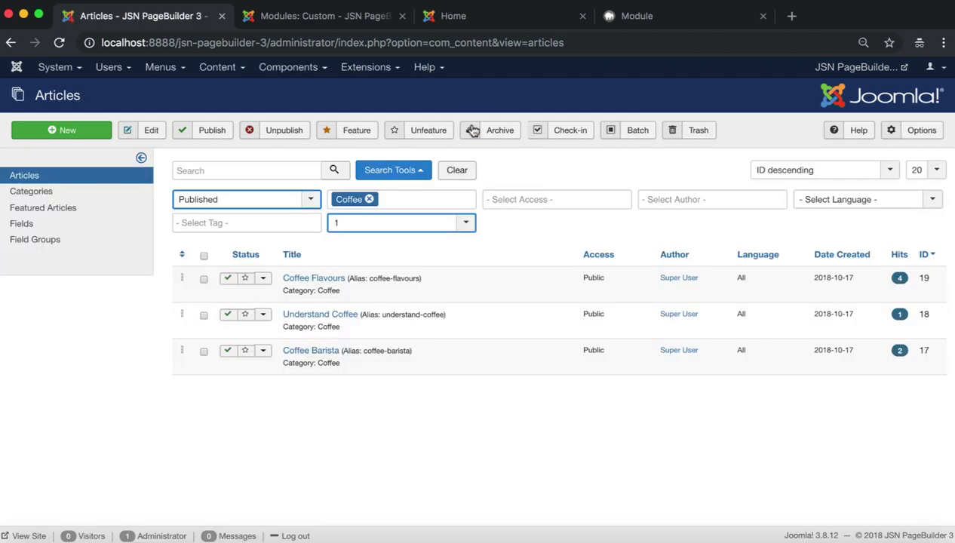
Drop a three-column Articles element below the Paris map and select one of its blocks.
left_click(335, 16)
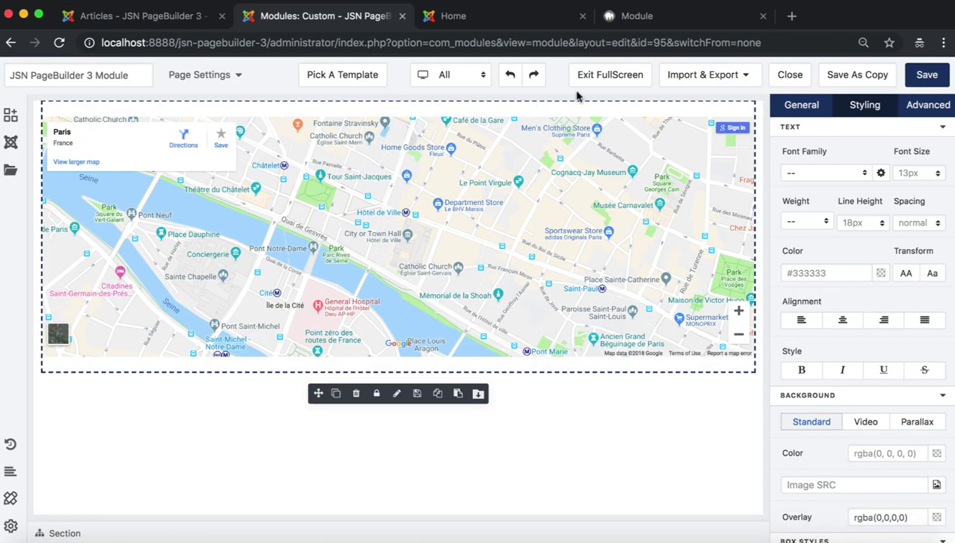
left_click(523, 473)
left_click(10, 145)
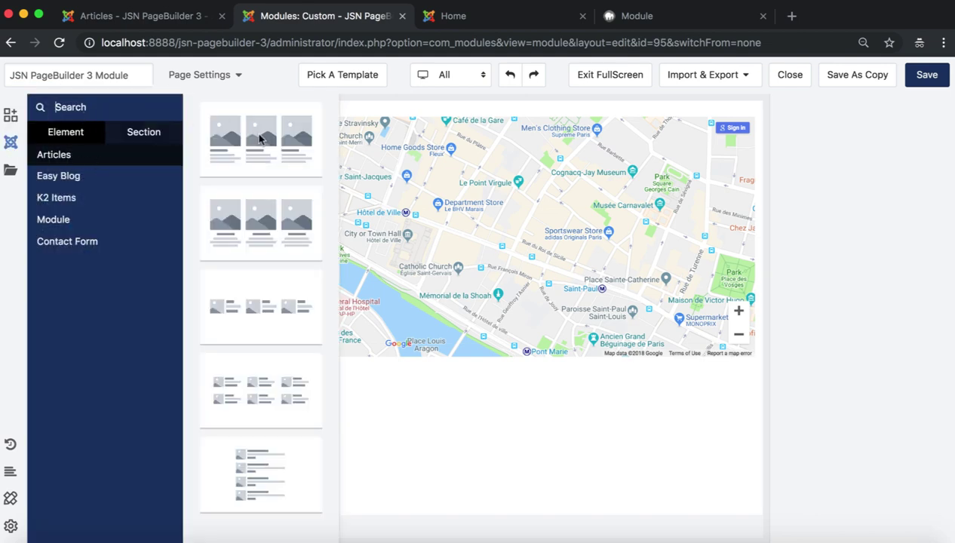
left_click_drag(220, 140, 320, 367)
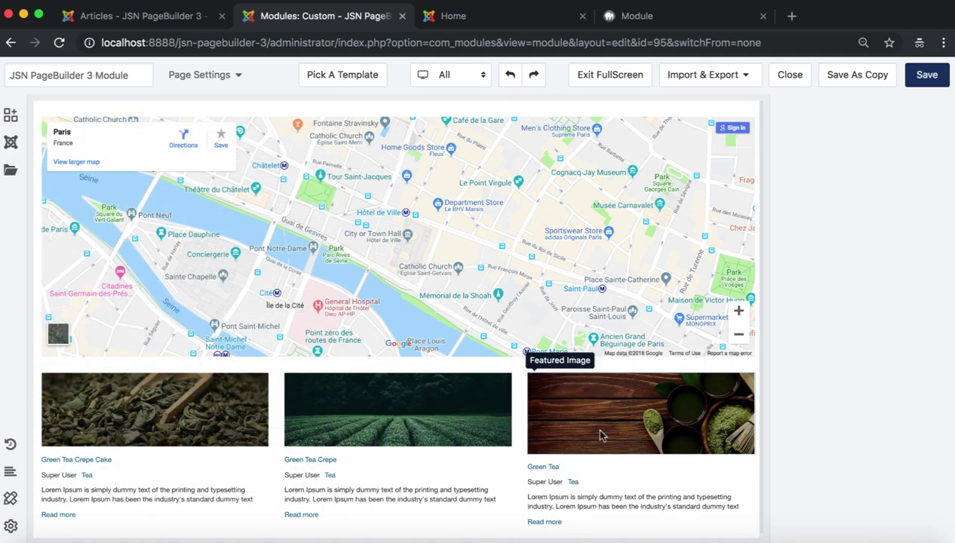
left_click(348, 475)
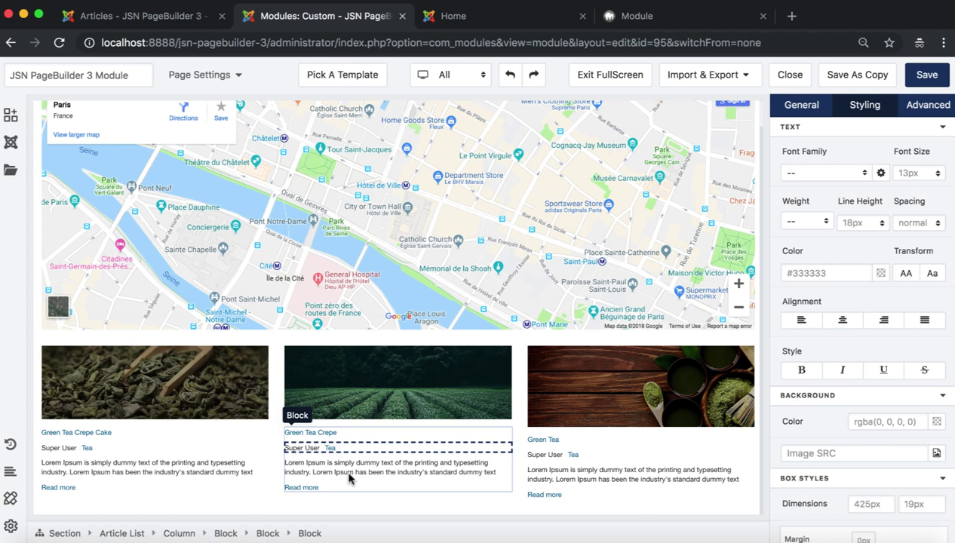
Select the article list and set its Categories filter to Coffee.
left_click(122, 533)
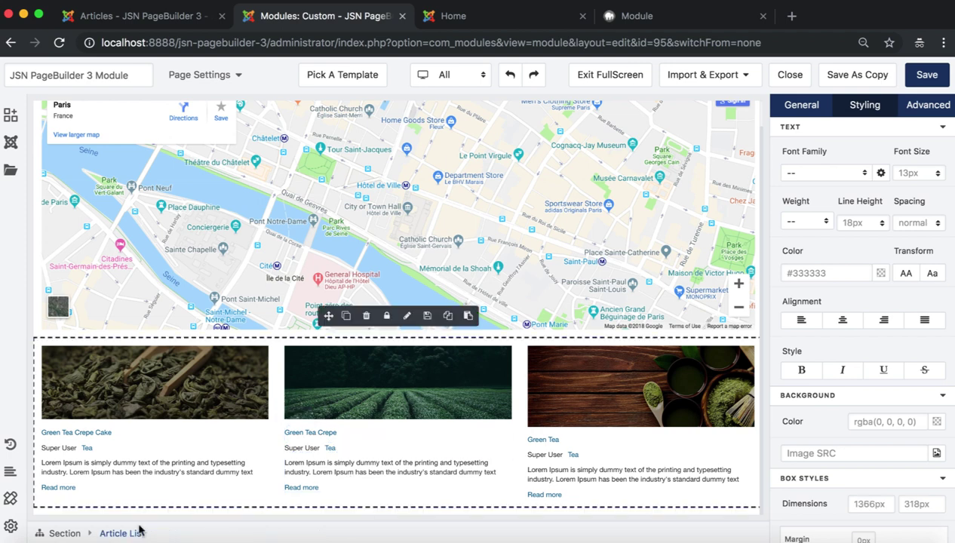
left_click(798, 106)
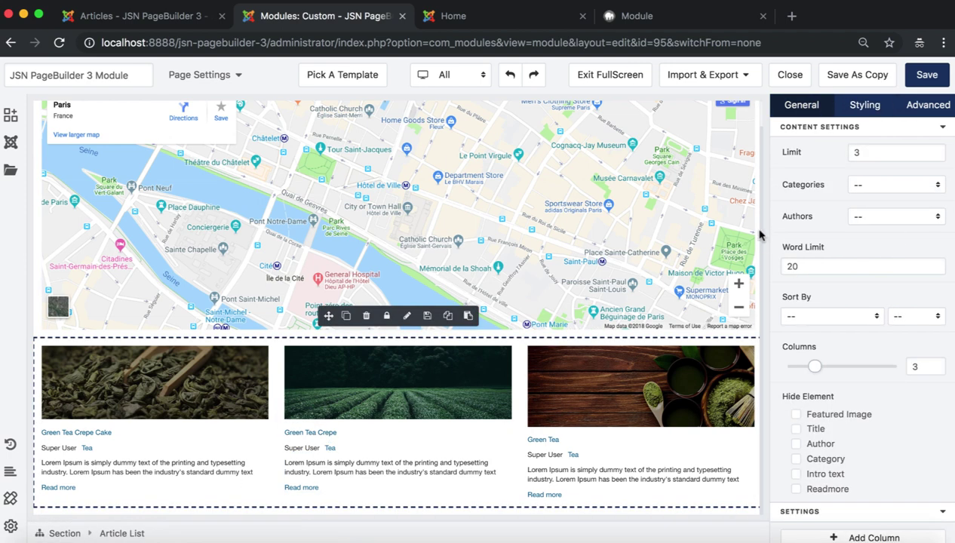
left_click(922, 186)
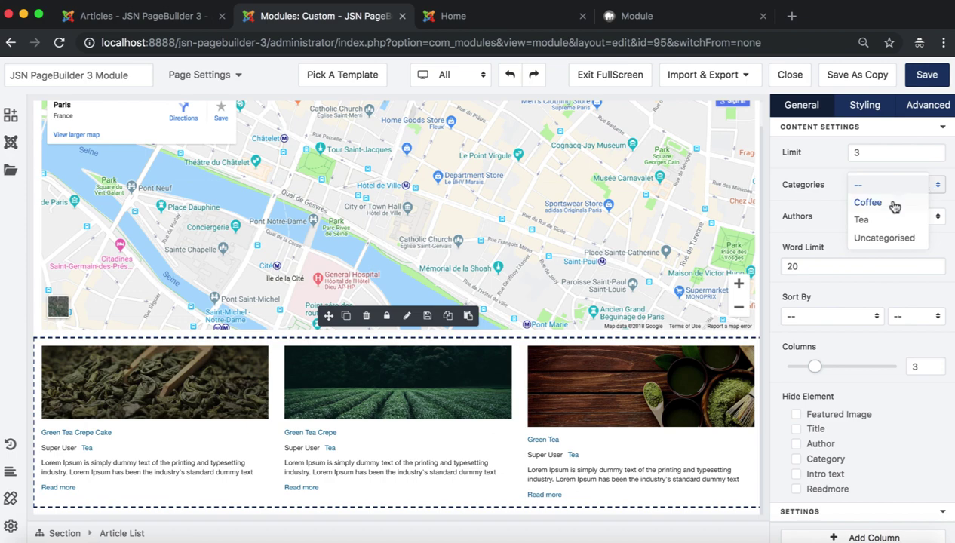
left_click(867, 203)
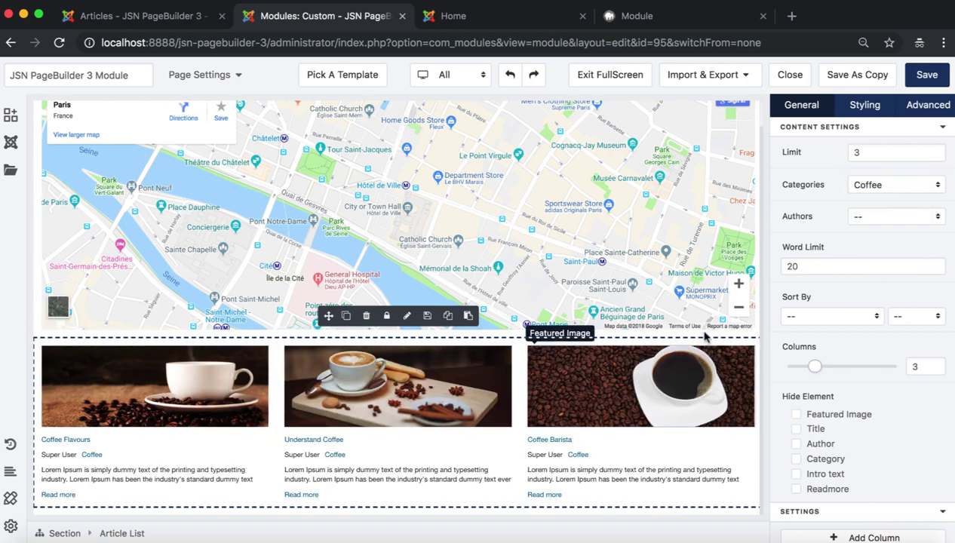
left_click(912, 188)
left_click(884, 205)
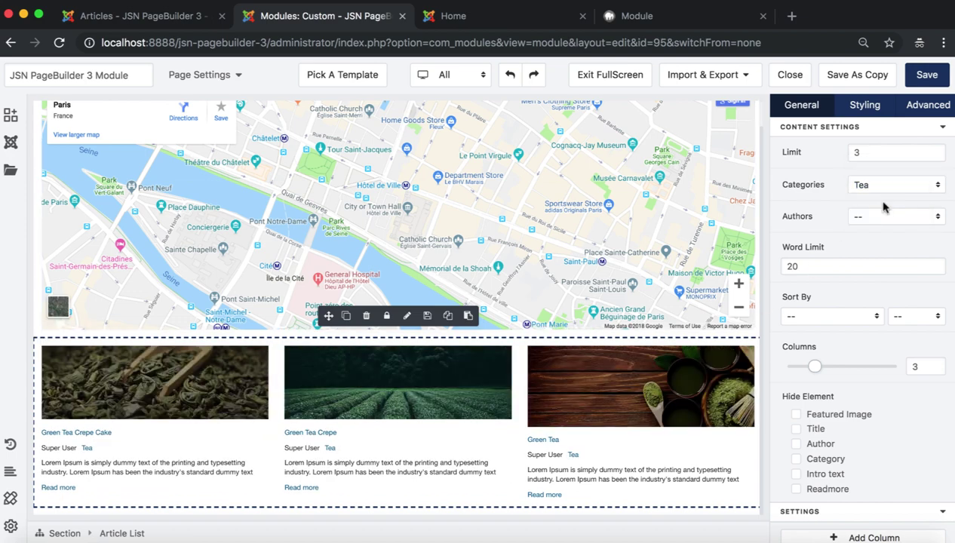
left_click(899, 189)
left_click(894, 204)
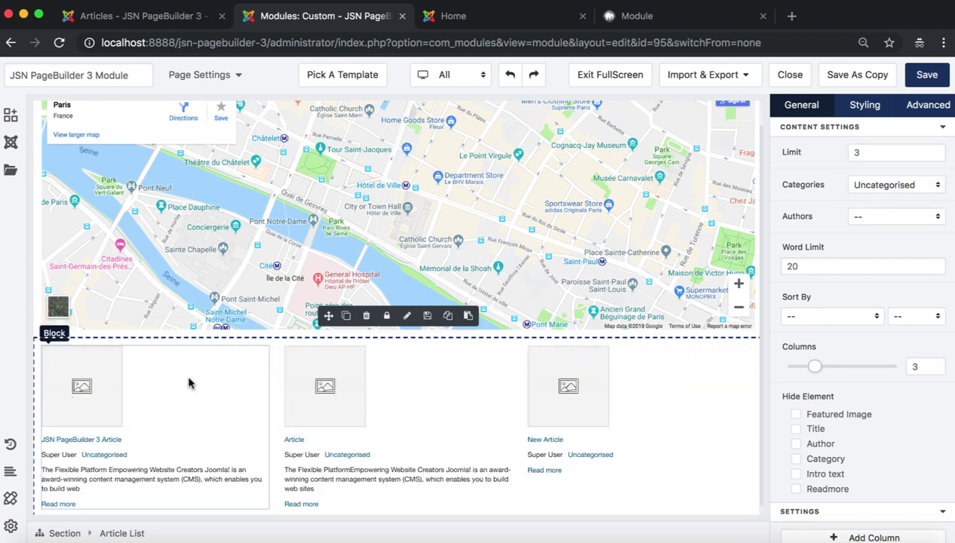
left_click(893, 187)
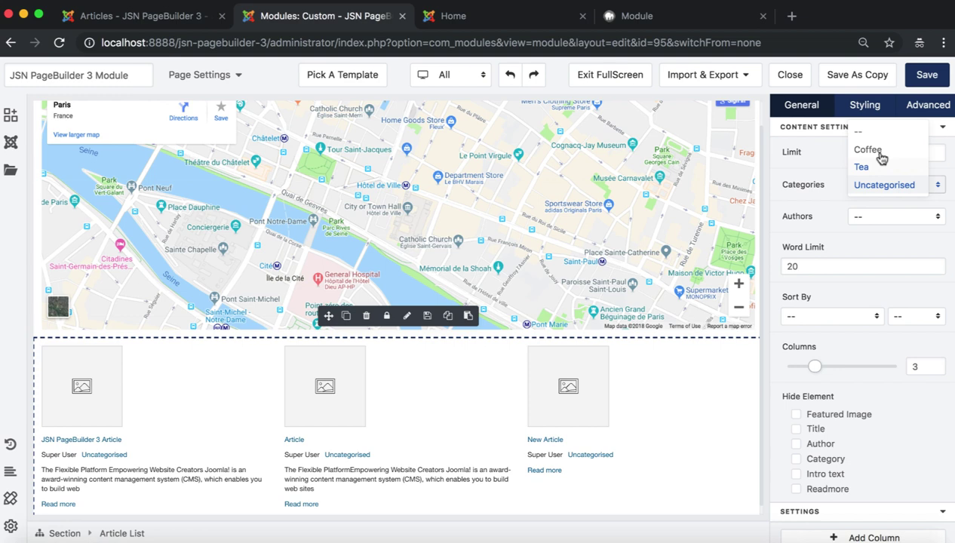
left_click(879, 151)
Keep the article Limit at 3 after nudging it down and back up.
left_click(875, 151)
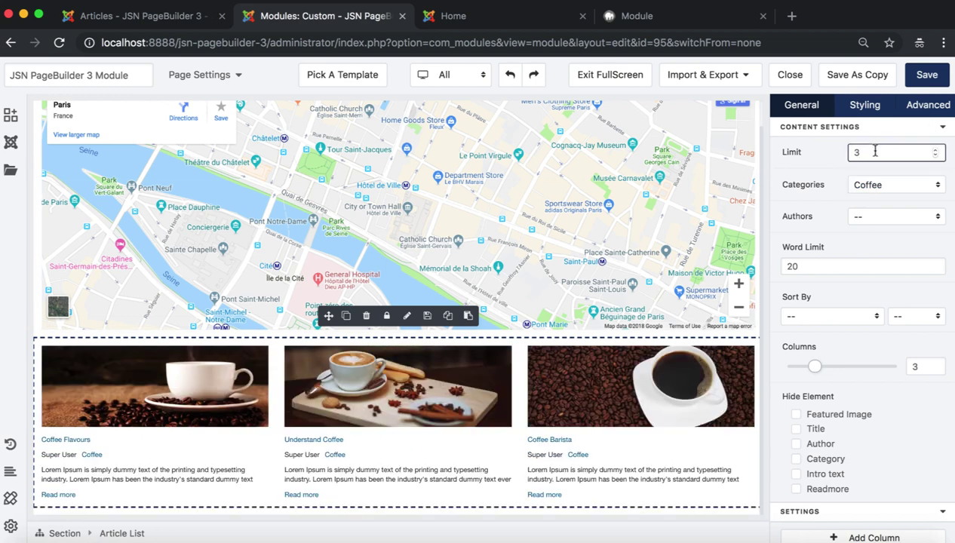
key("Down")
key("Down")
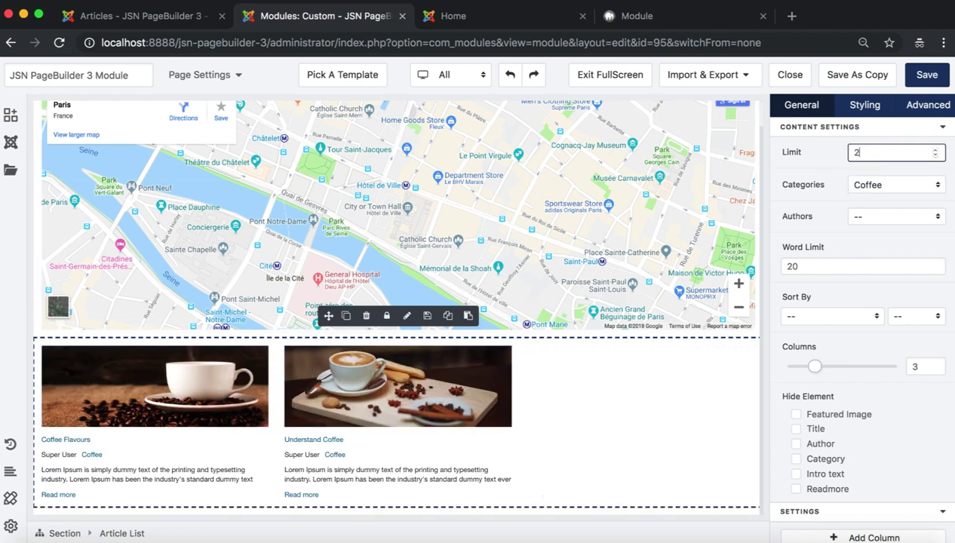
key("Up")
key("Up")
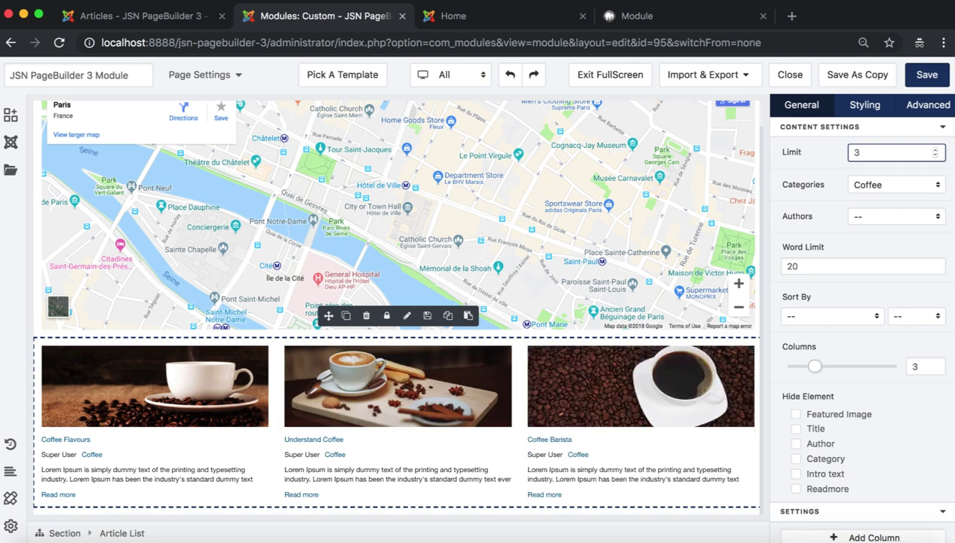
Leave Authors at -- and set the excerpt Word Limit to 18.
left_click(875, 217)
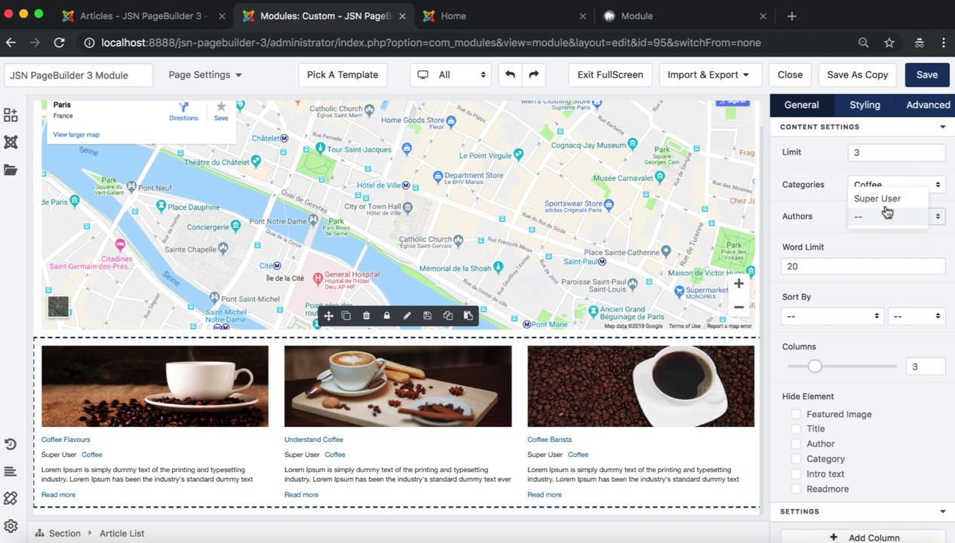
left_click(886, 247)
left_click(876, 270)
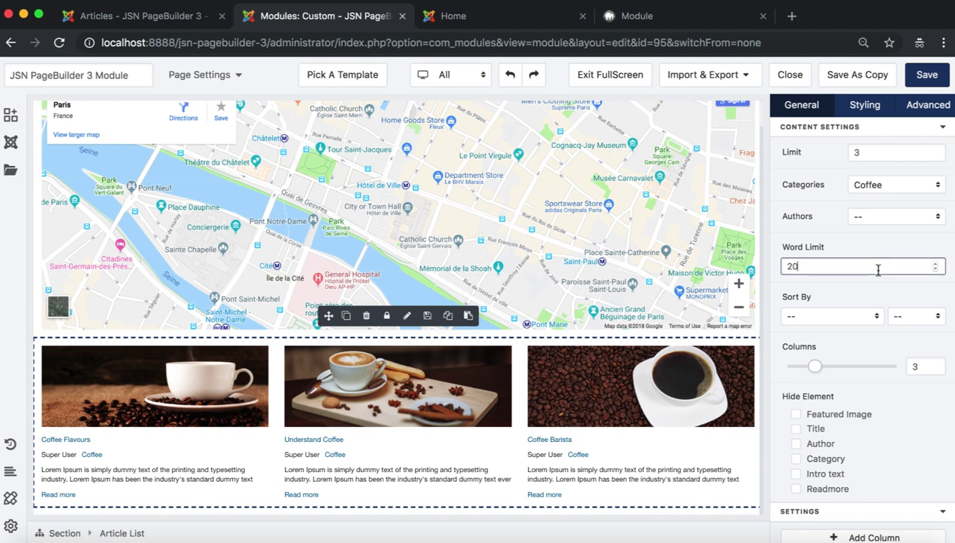
left_click(937, 270)
left_click(936, 270)
left_click(936, 270)
left_click(936, 270)
left_click(936, 270)
left_click(936, 270)
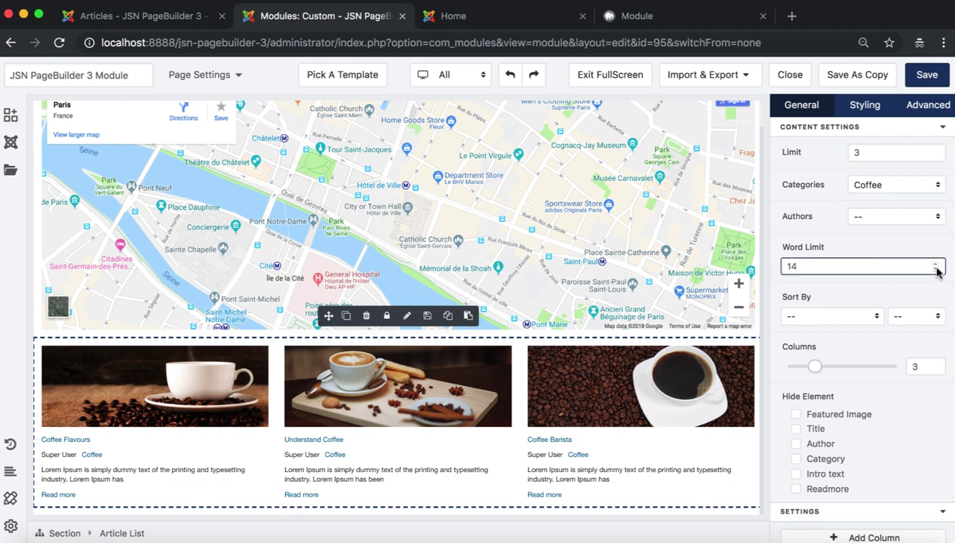
left_click(937, 263)
left_click(936, 263)
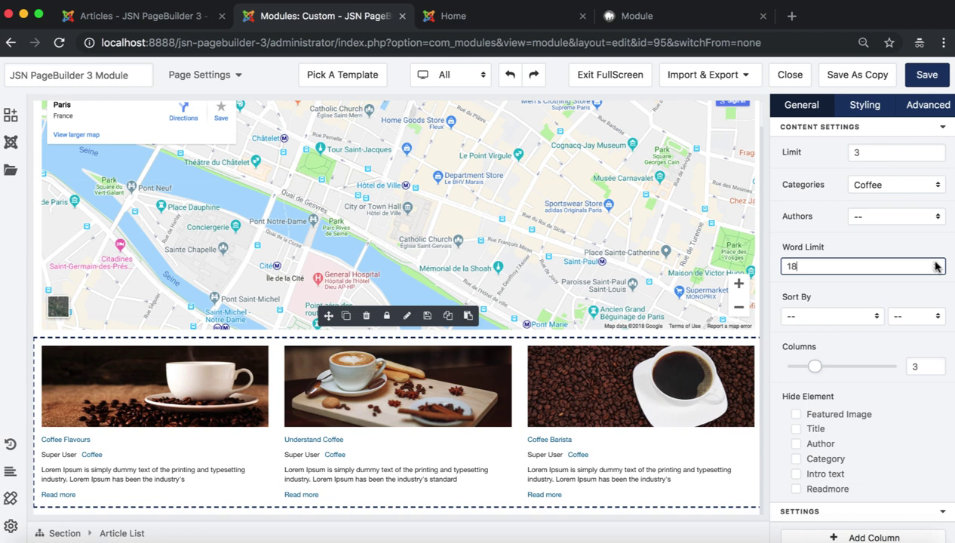
Check the Sort By field and direction lists, leaving both at --.
left_click(877, 319)
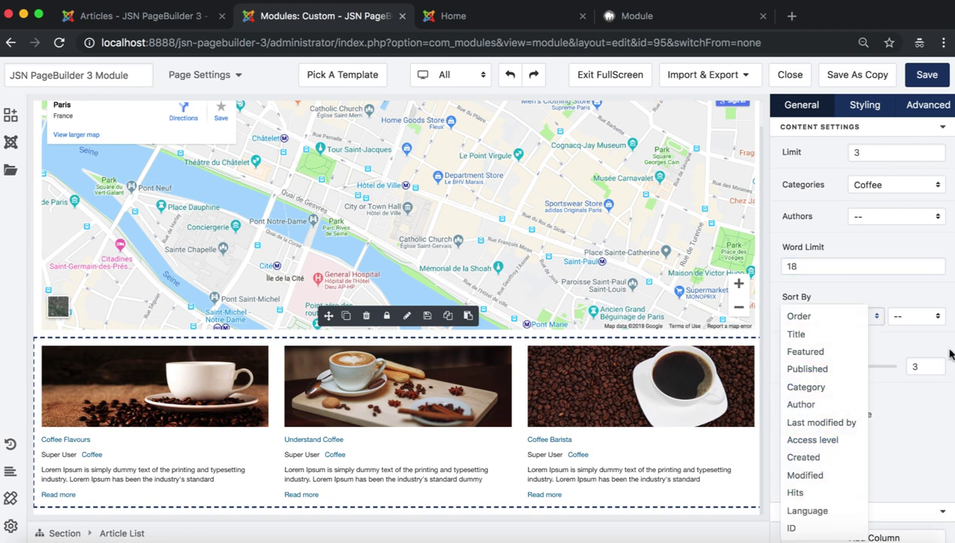
left_click(933, 316)
left_click(933, 317)
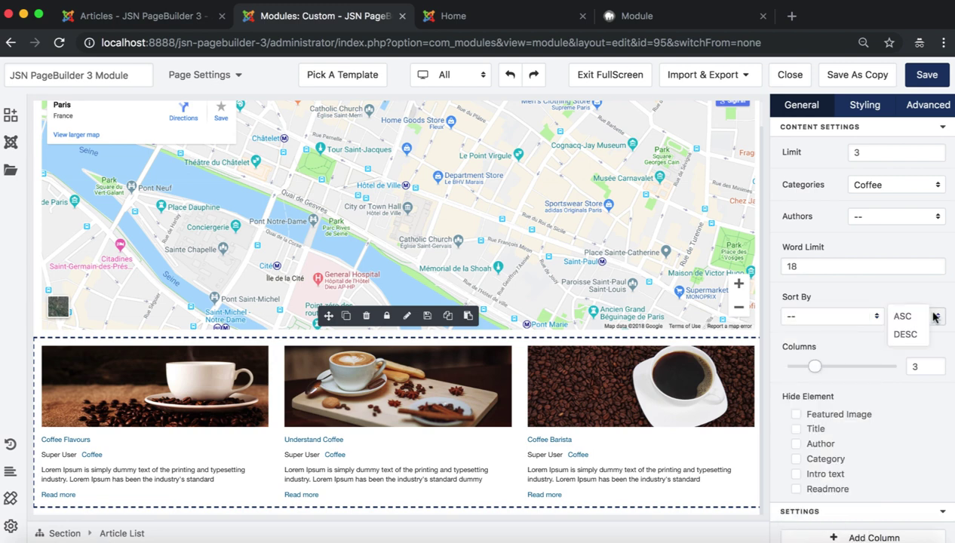
left_click(908, 425)
scroll(909, 426, "down", 4)
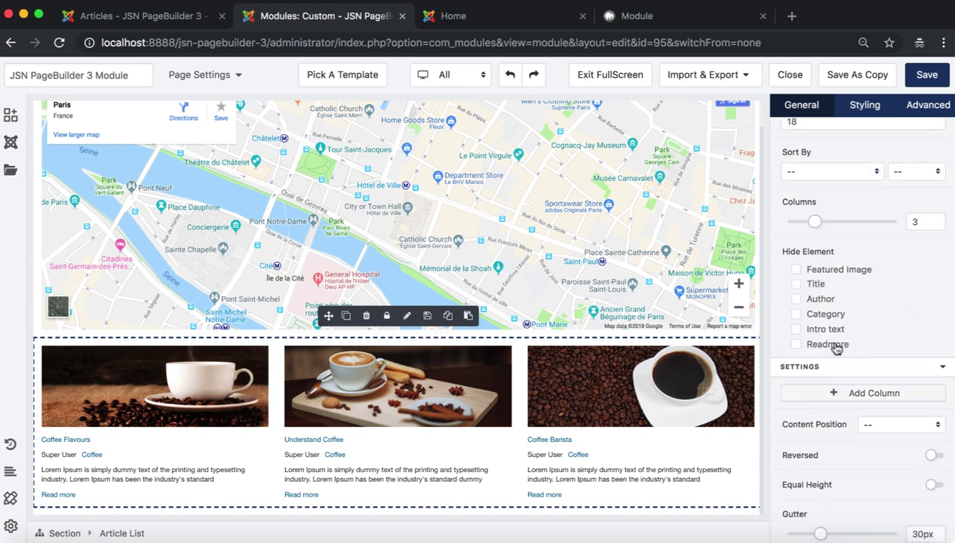
left_click(798, 299)
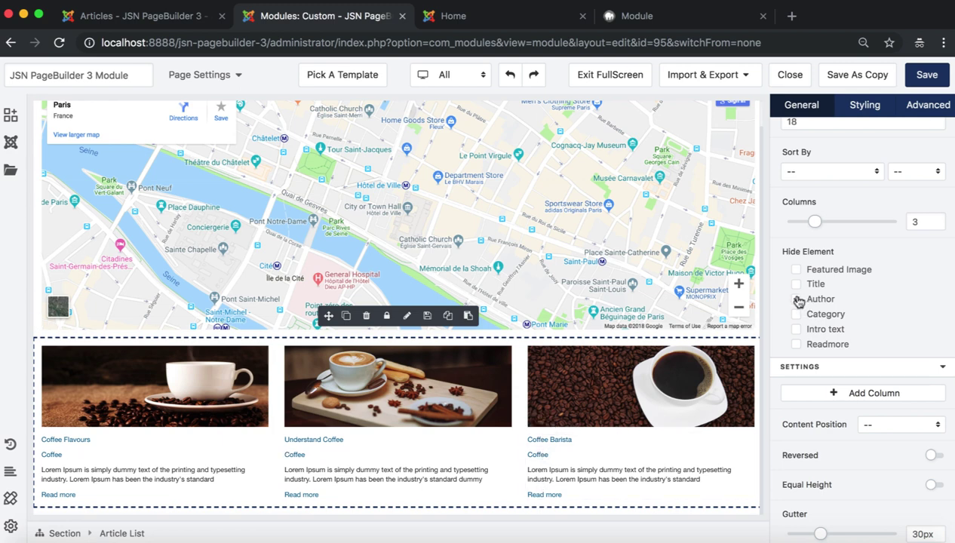
left_click(798, 300)
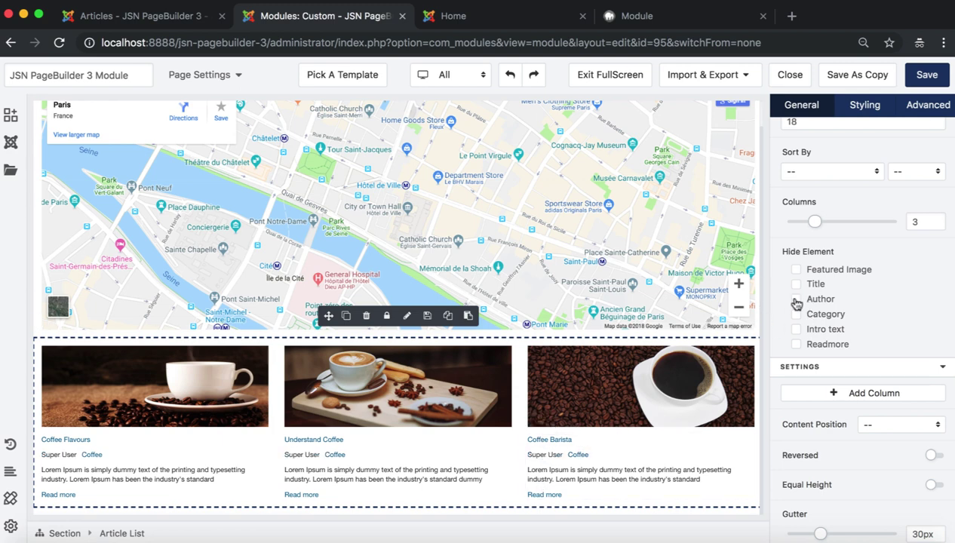
left_click(798, 300)
left_click(796, 314)
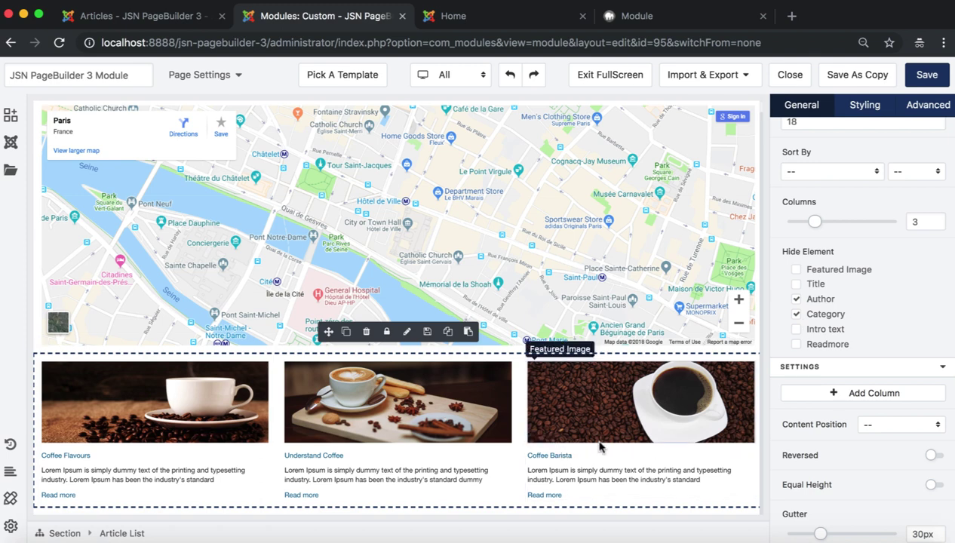
left_click(799, 300)
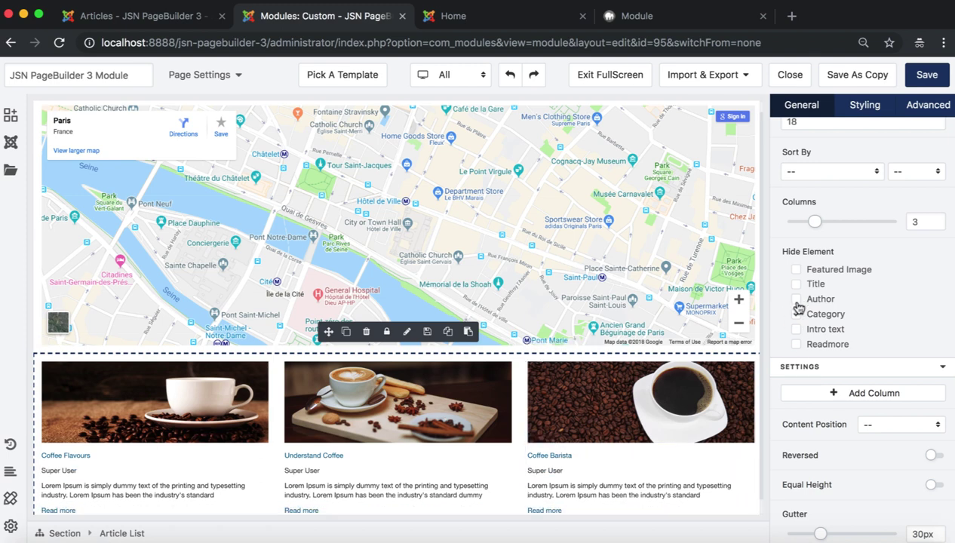
left_click(796, 314)
scroll(898, 335, "down", 1)
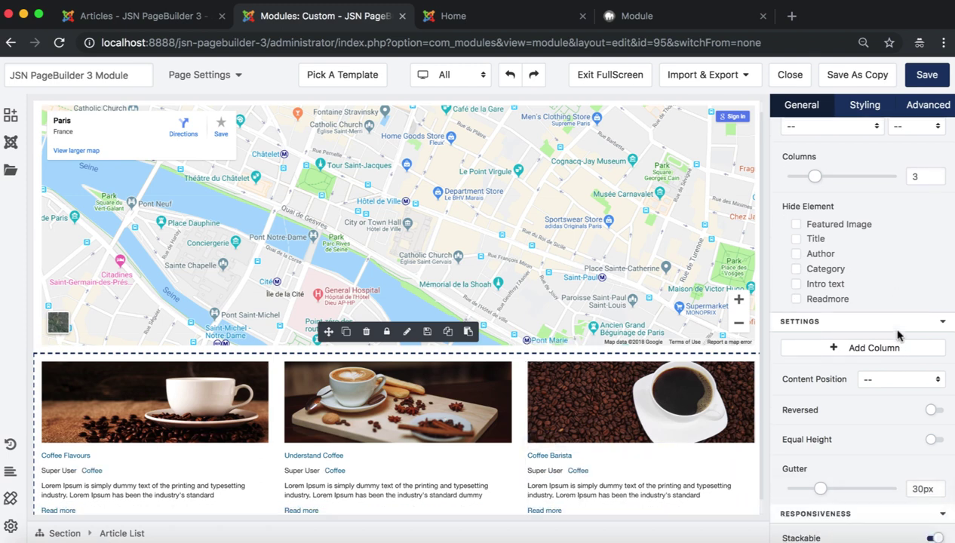
scroll(898, 335, "down", 1)
left_click(797, 260)
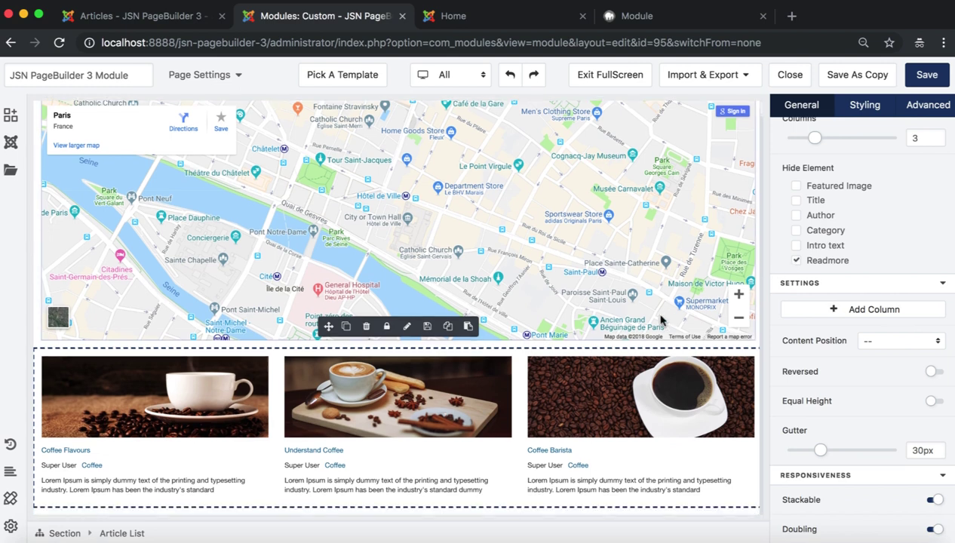
left_click(796, 261)
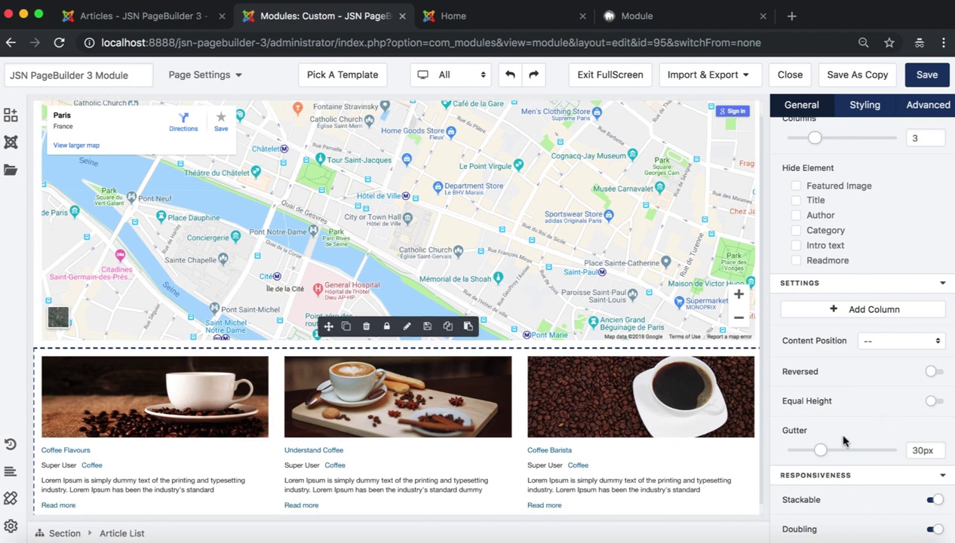
scroll(844, 441, "down", 3)
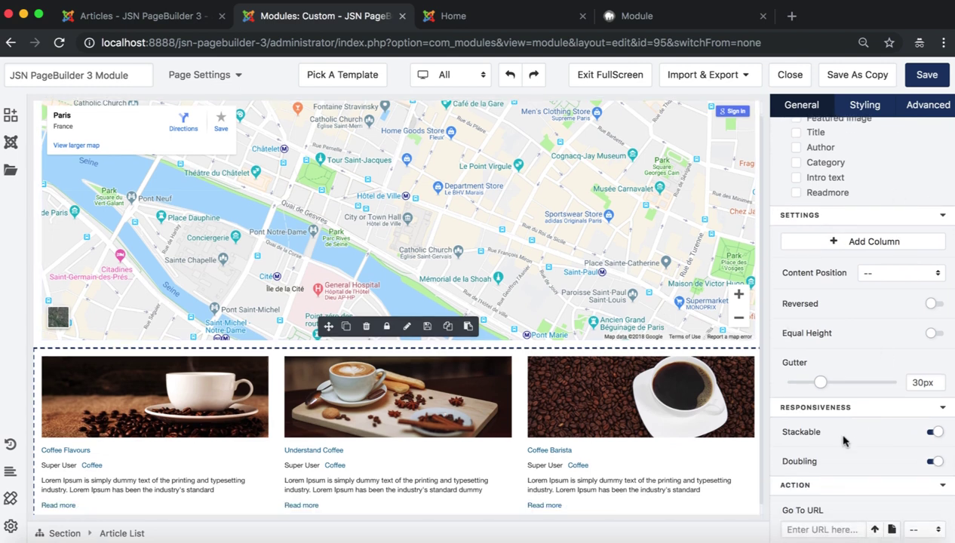
left_click(914, 274)
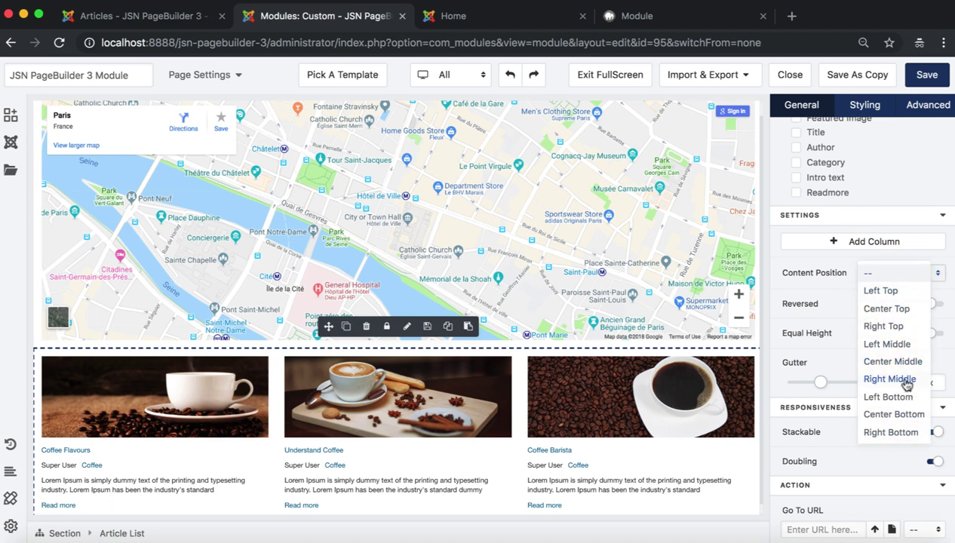
left_click(839, 312)
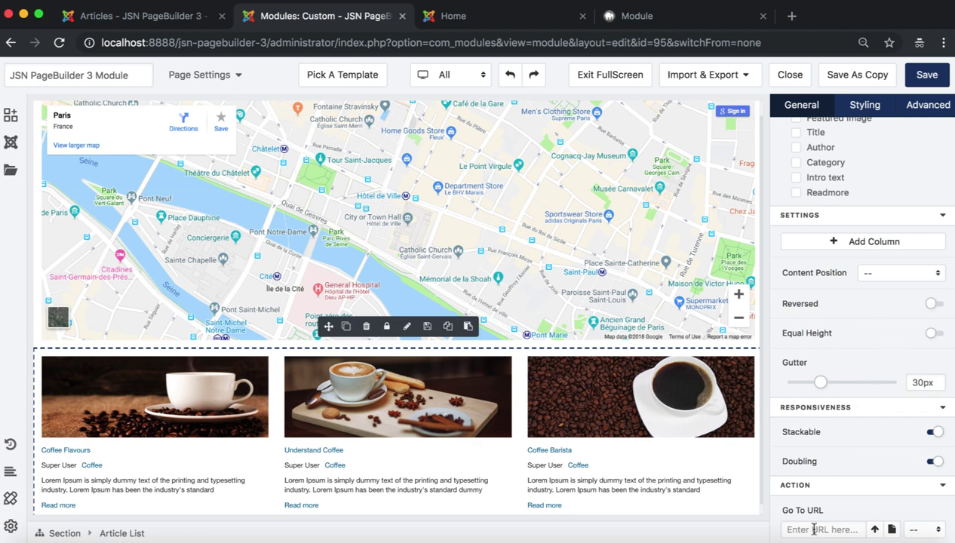
Set the Coffee Flavours title font size to 18 and its Read more link to 16.
left_click(864, 110)
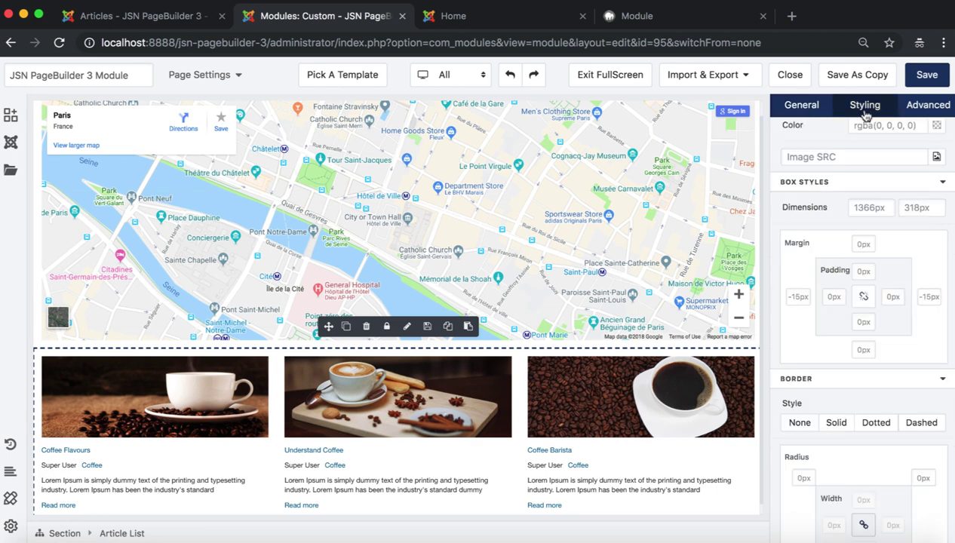
left_click(79, 452)
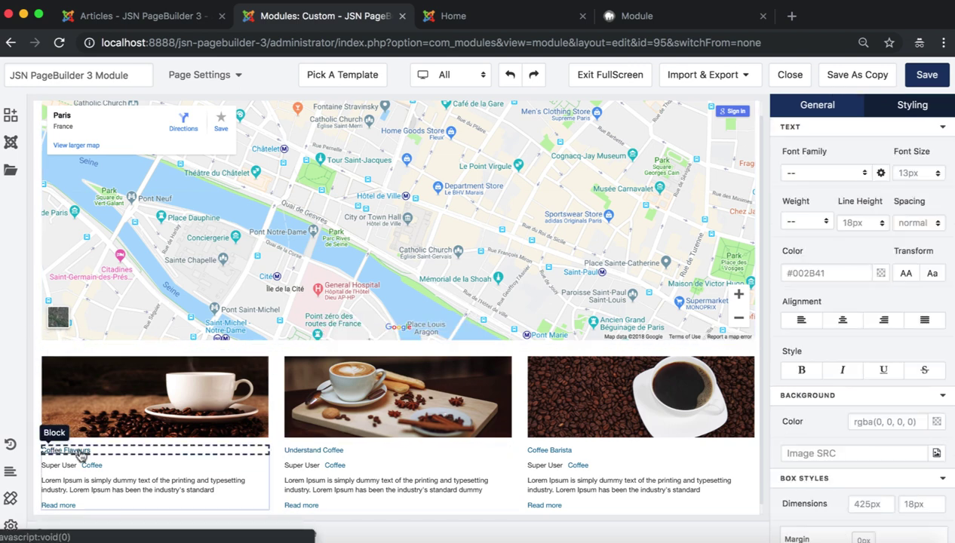
left_click(909, 172)
type("18")
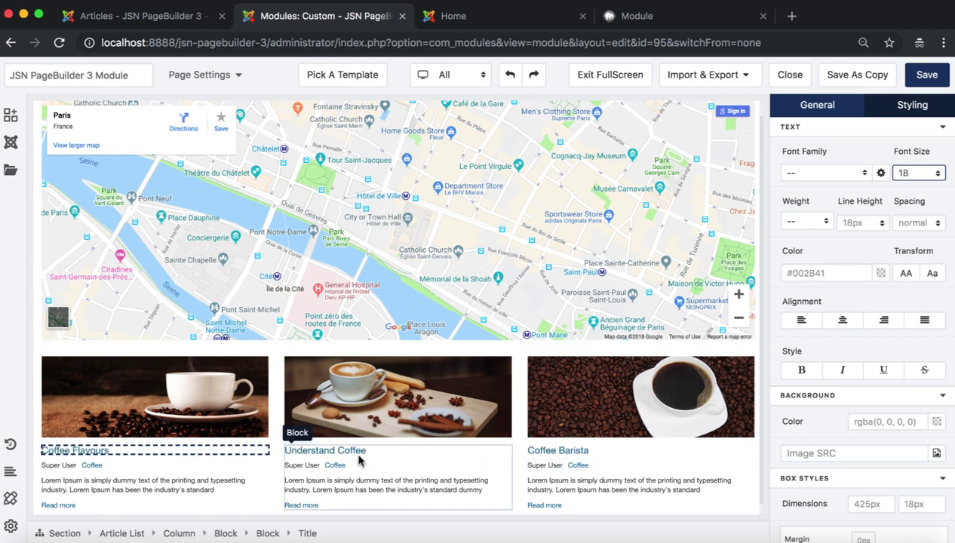
left_click(64, 510)
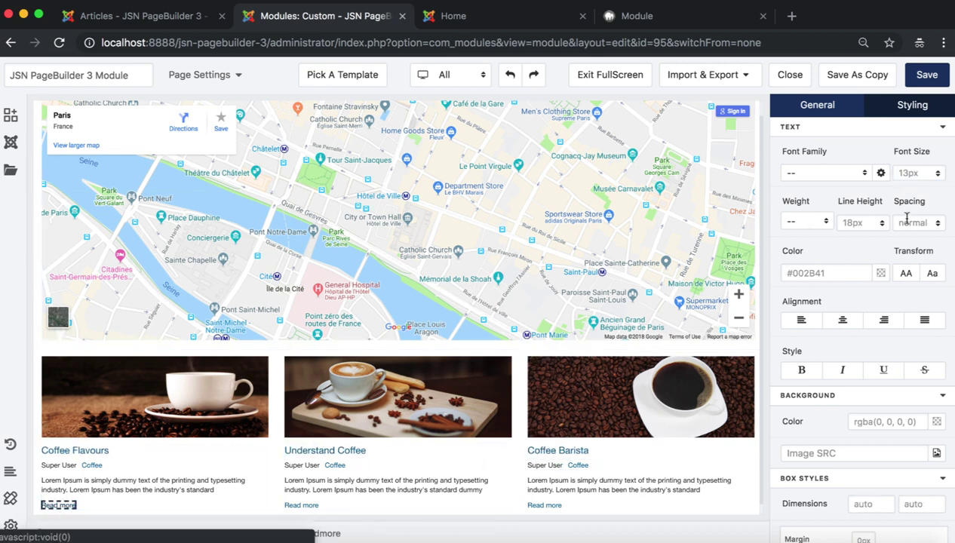
left_click(910, 172)
type("16")
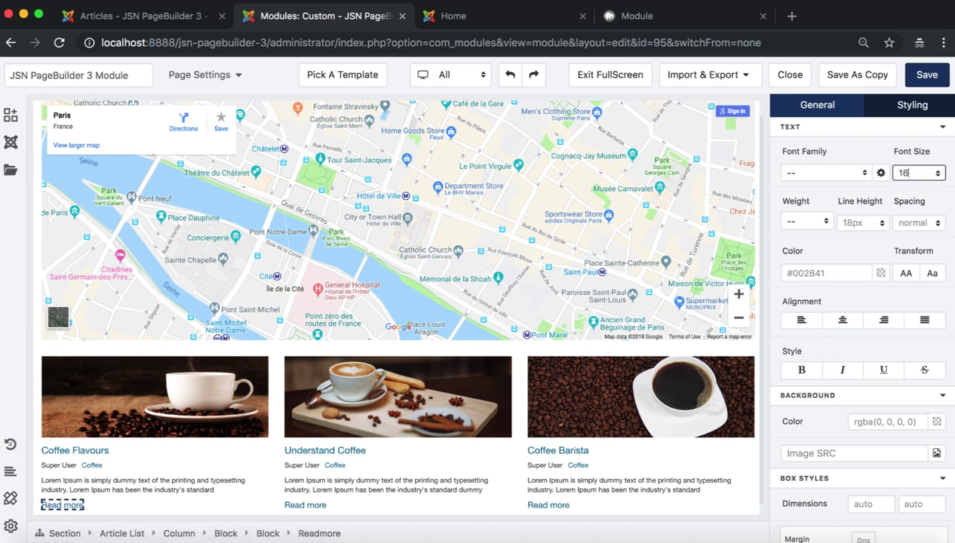
Colour Read more brown #8B572A and paste that colour into the article titles.
left_click(884, 273)
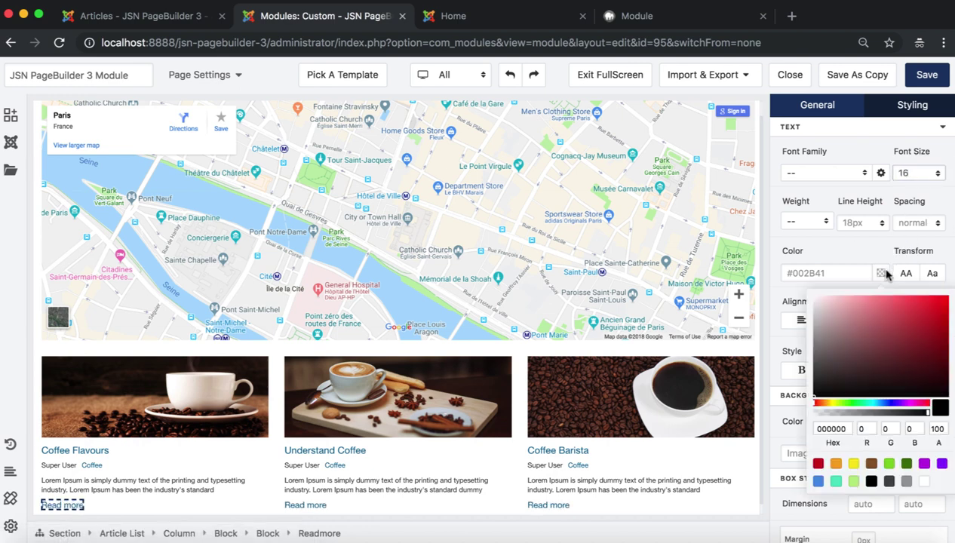
left_click(872, 464)
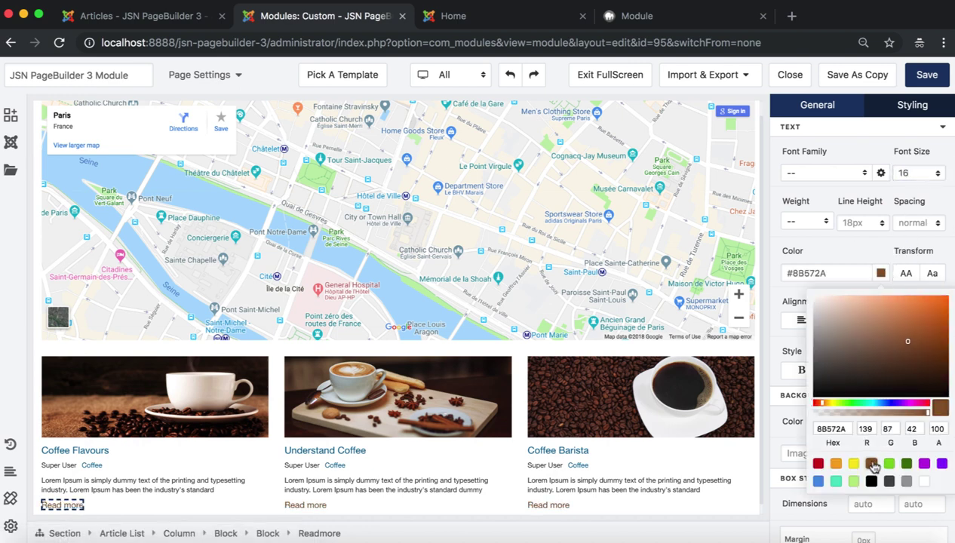
left_click(849, 275)
double_click(849, 275)
key("super+c")
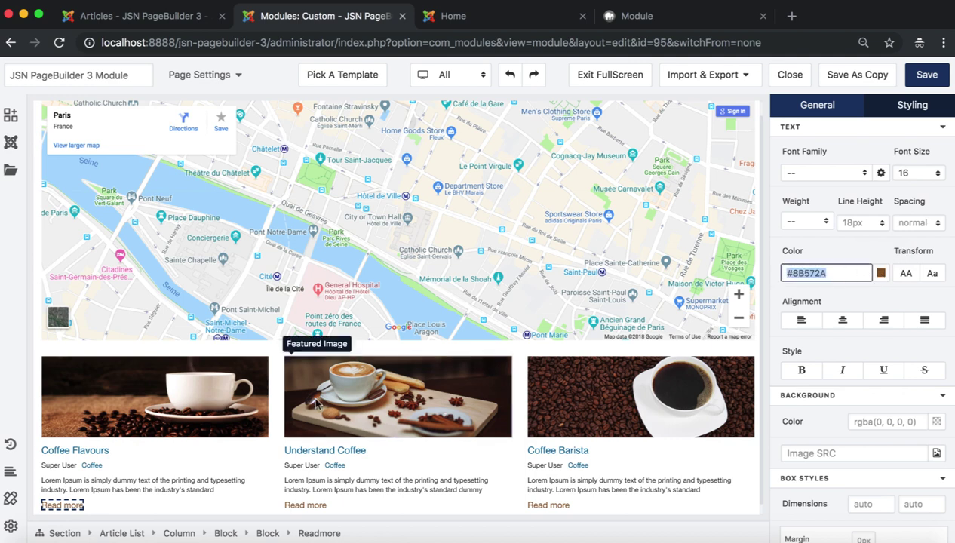
left_click(313, 452)
left_click(836, 272)
key("super+v")
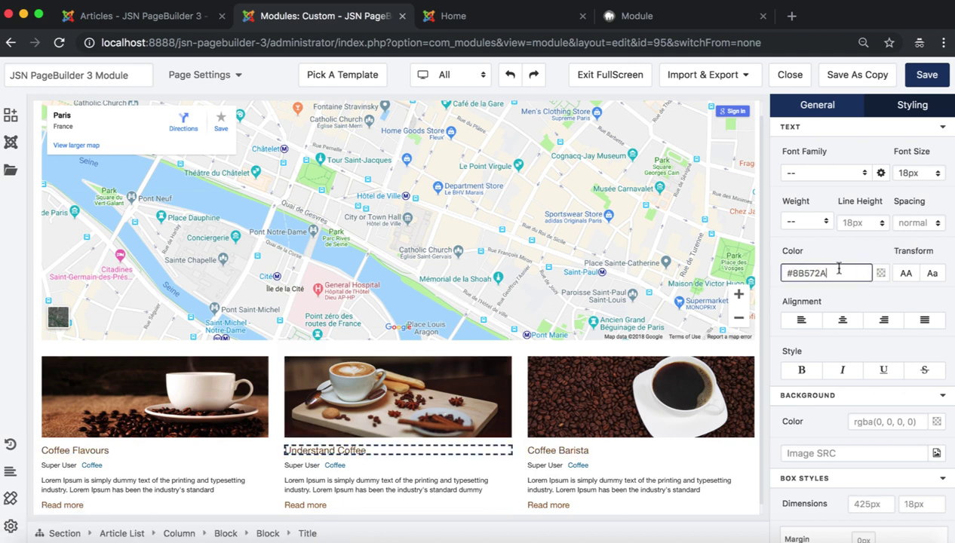
left_click(618, 451)
scroll(626, 454, "down", 1)
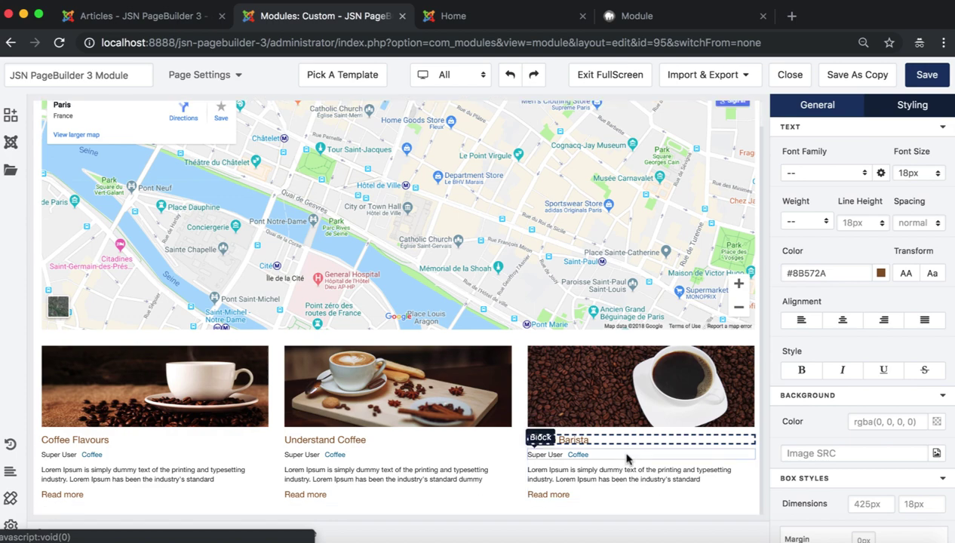
Add a Heading element at the top of the module canvas.
left_click(12, 117)
left_click(11, 117)
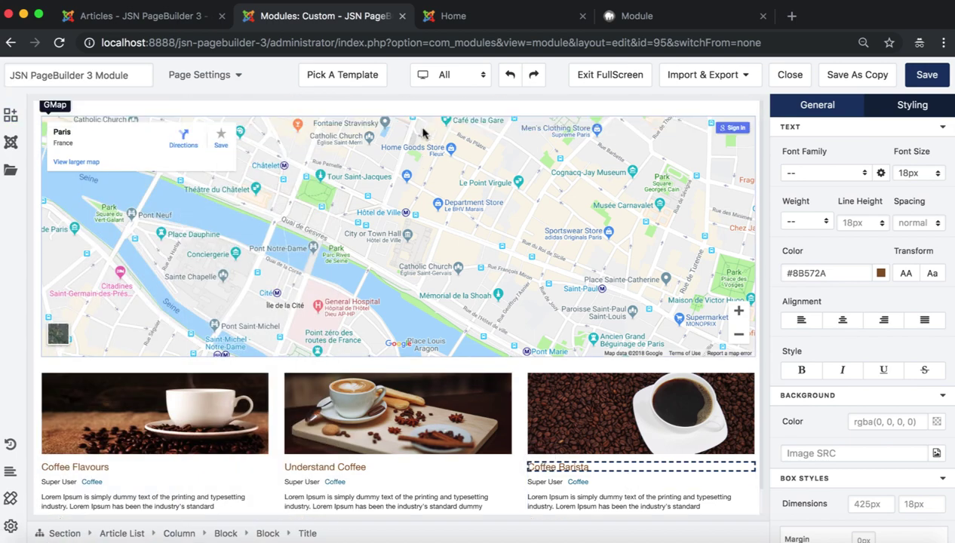
left_click(11, 117)
mouse_move(64, 200)
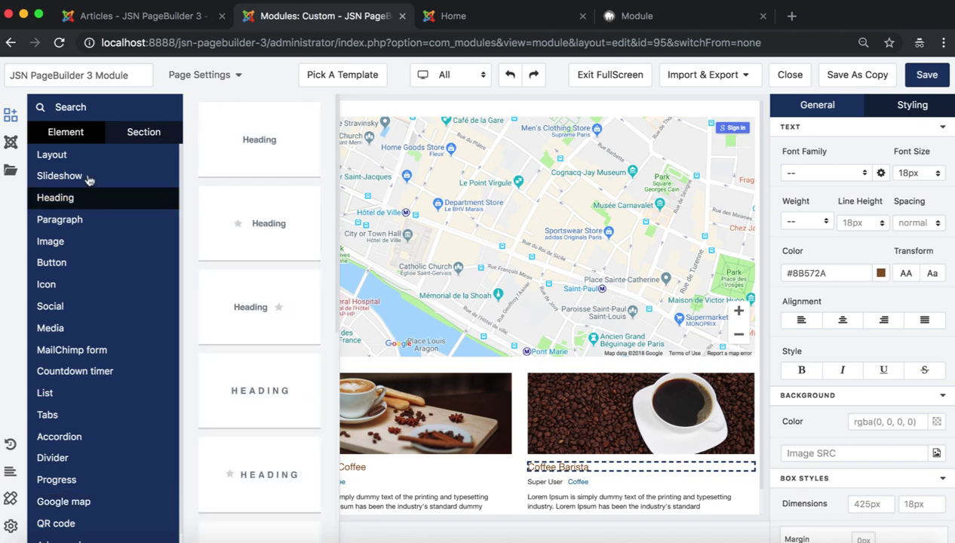
left_click_drag(266, 140, 324, 127)
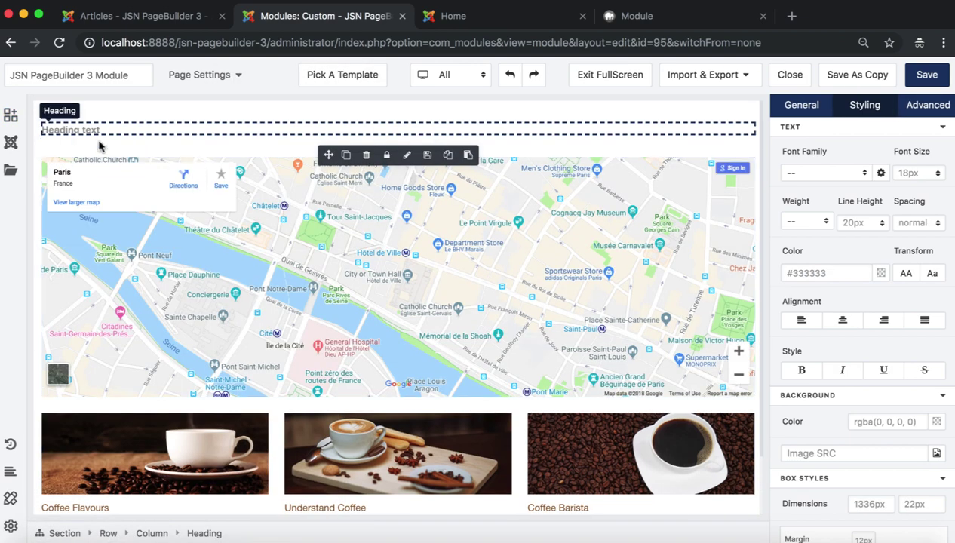
Place a Lorem ipsum Paragraph element directly below the new heading, above the Paris map.
left_click(11, 114)
mouse_move(62, 219)
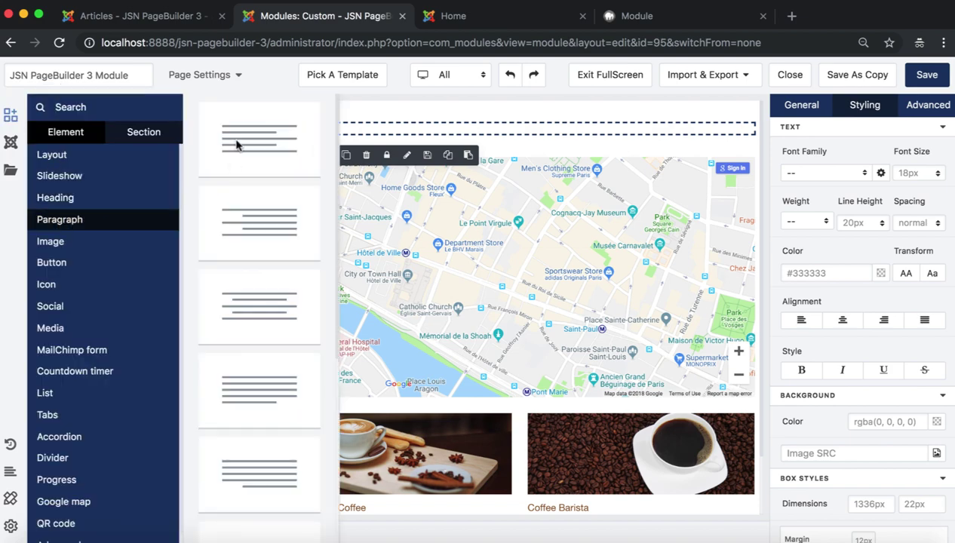
left_click_drag(235, 143, 517, 164)
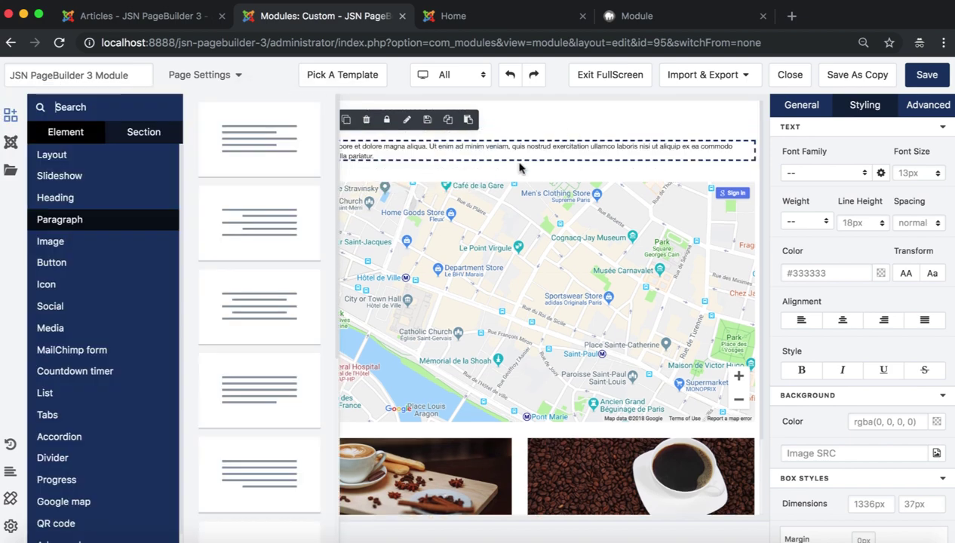
left_click(508, 160)
left_click(155, 127)
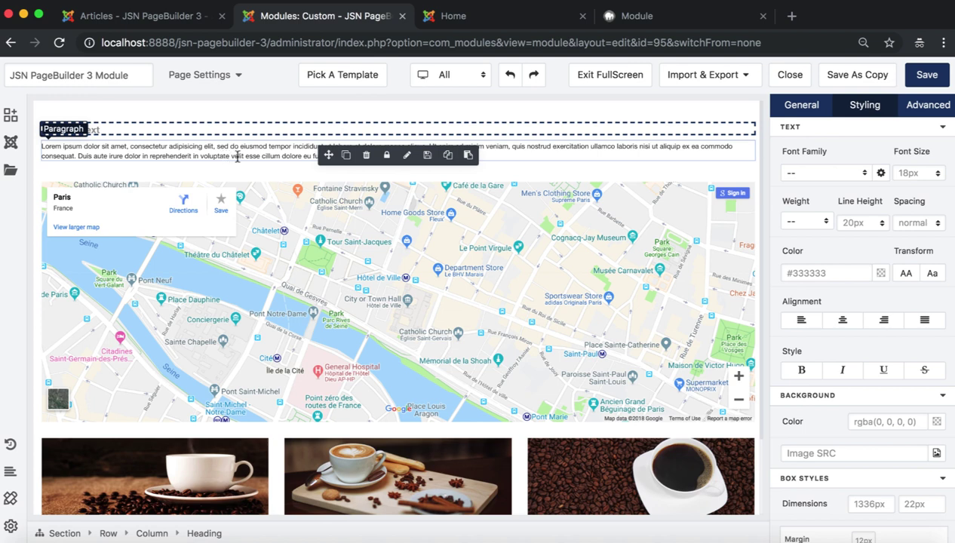
Set the heading text to 'This is Google Map Element' and save the module.
left_click(802, 109)
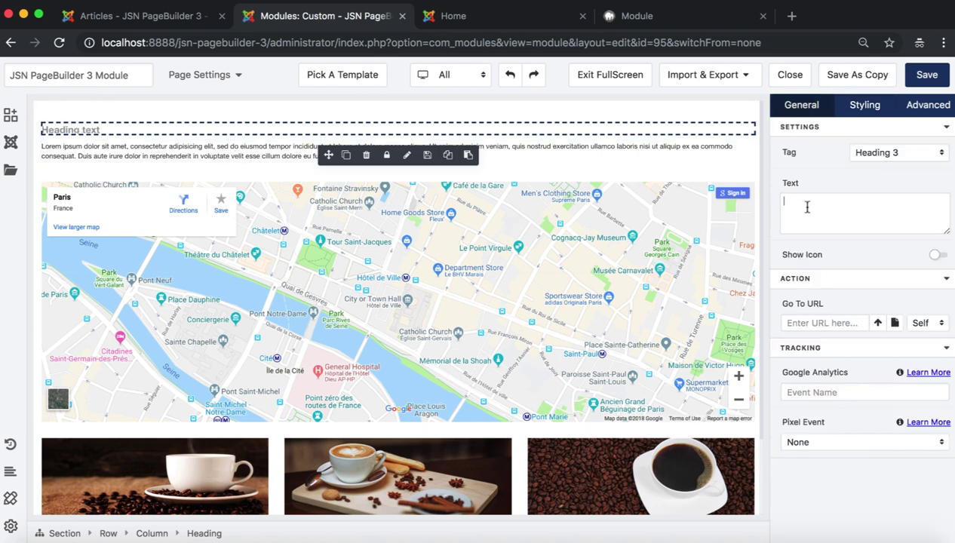
type("This is G")
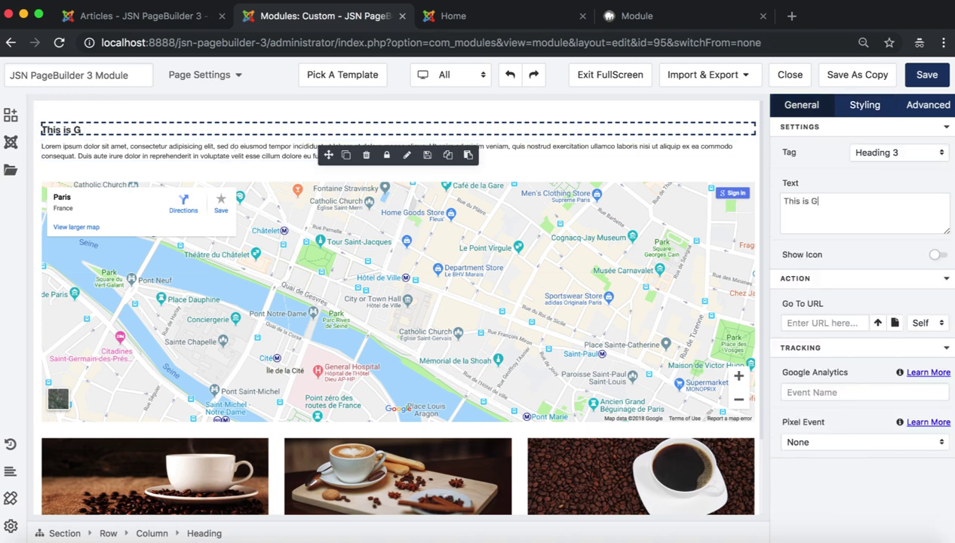
type("oogle Map Element")
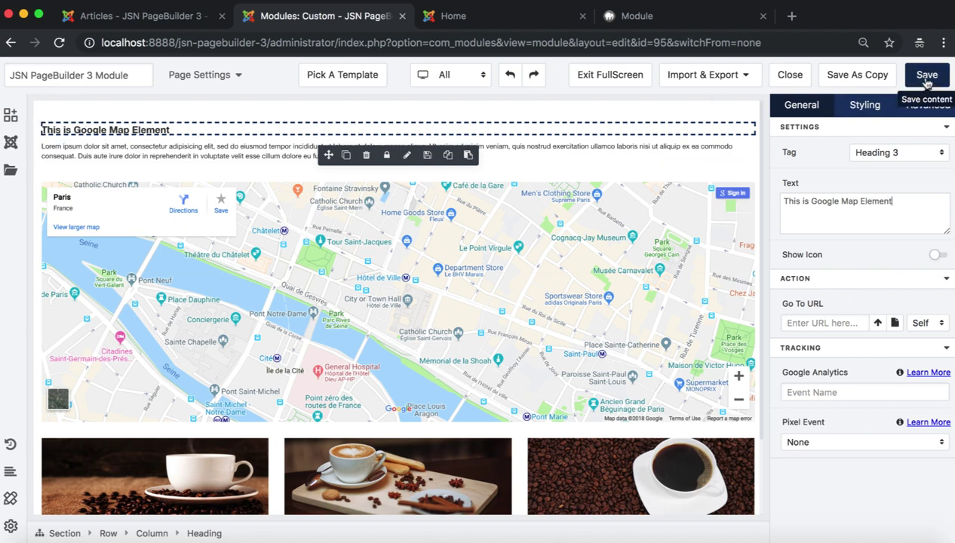
left_click(925, 75)
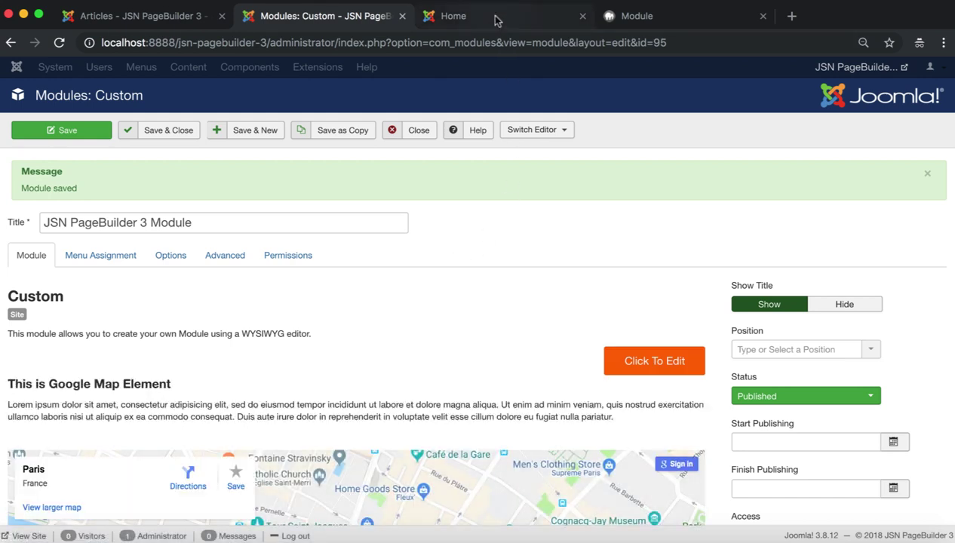
Assign the custom module to the Navigation [position-1] position and save it.
left_click_drag(763, 332, 732, 335)
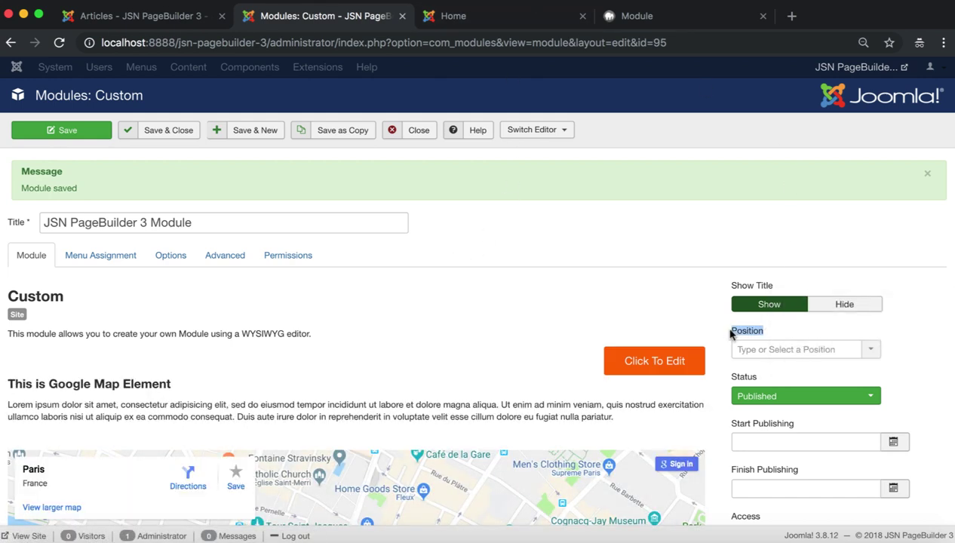
left_click(872, 353)
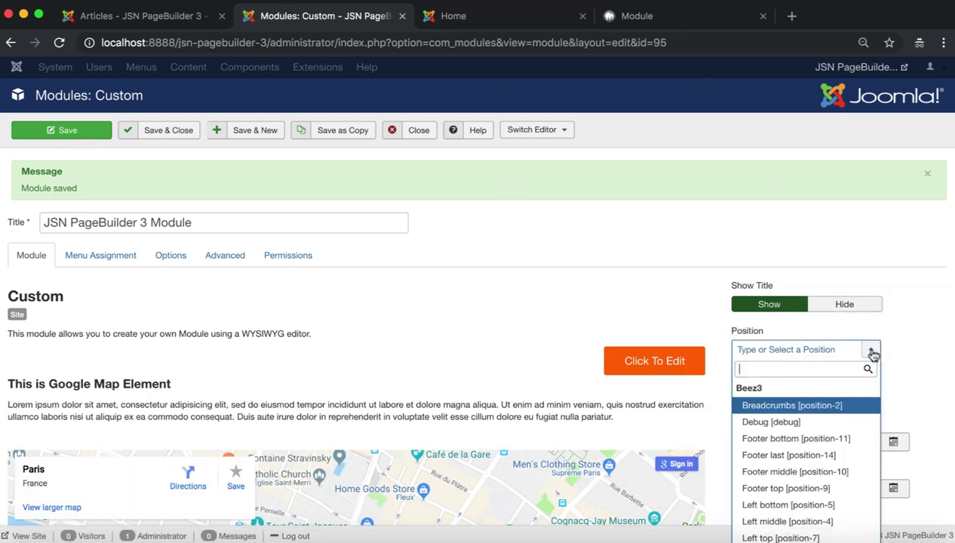
scroll(801, 477, "down", 5)
scroll(801, 476, "down", 2)
left_click(784, 486)
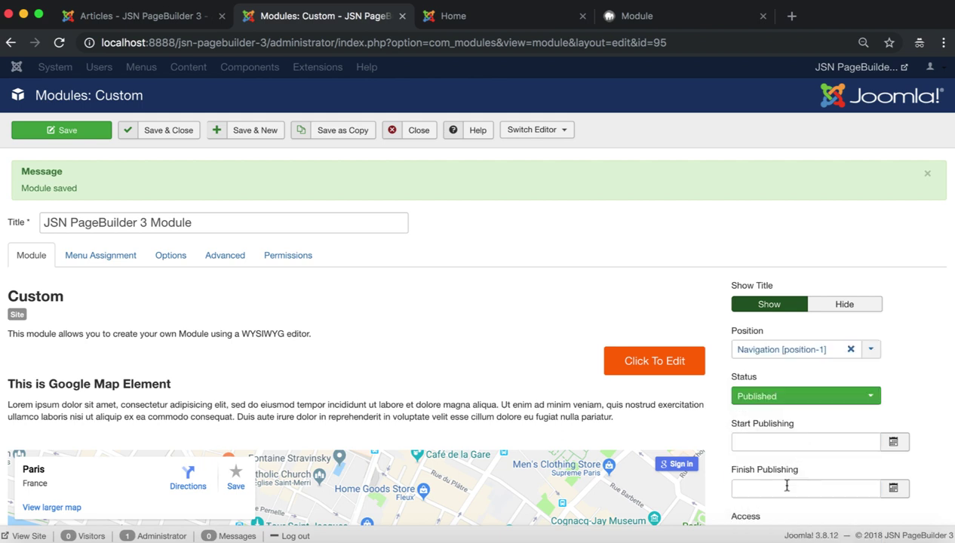
left_click(85, 134)
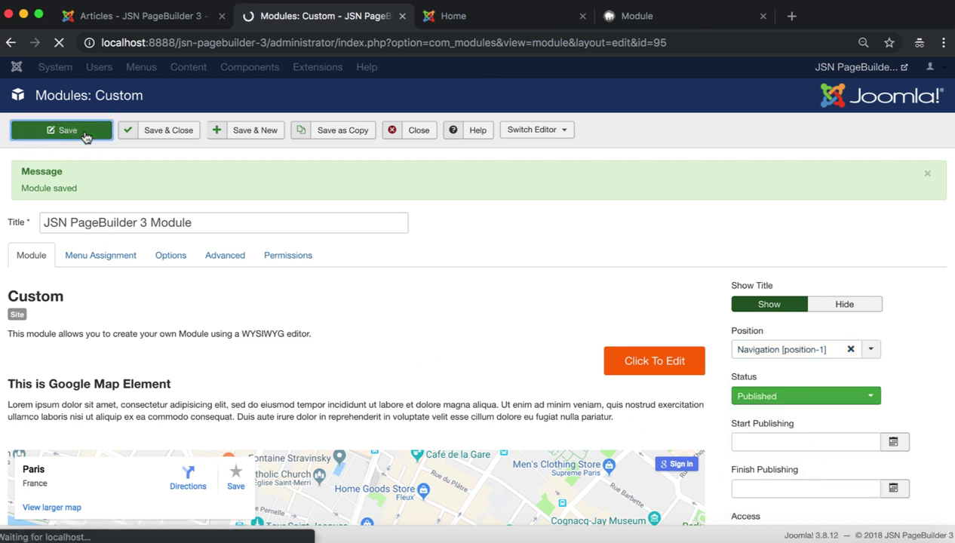
Reload the site's Home page to display the new module.
left_click(539, 23)
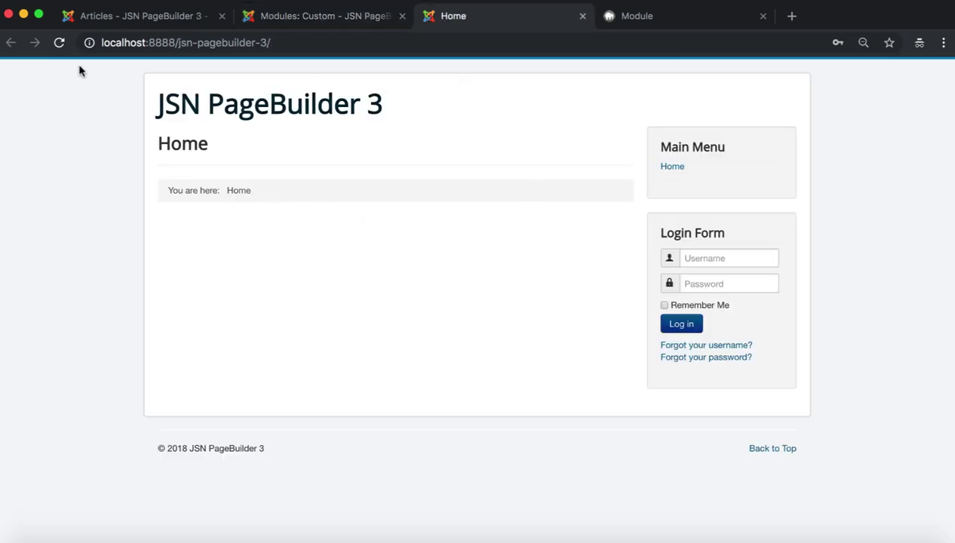
left_click(59, 42)
scroll(510, 117, "down", 3)
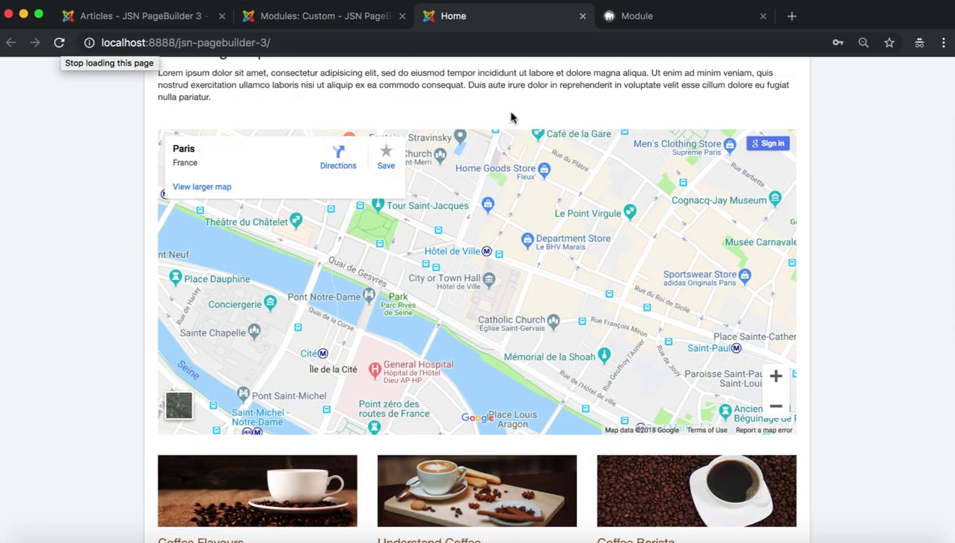
scroll(511, 117, "up", 3)
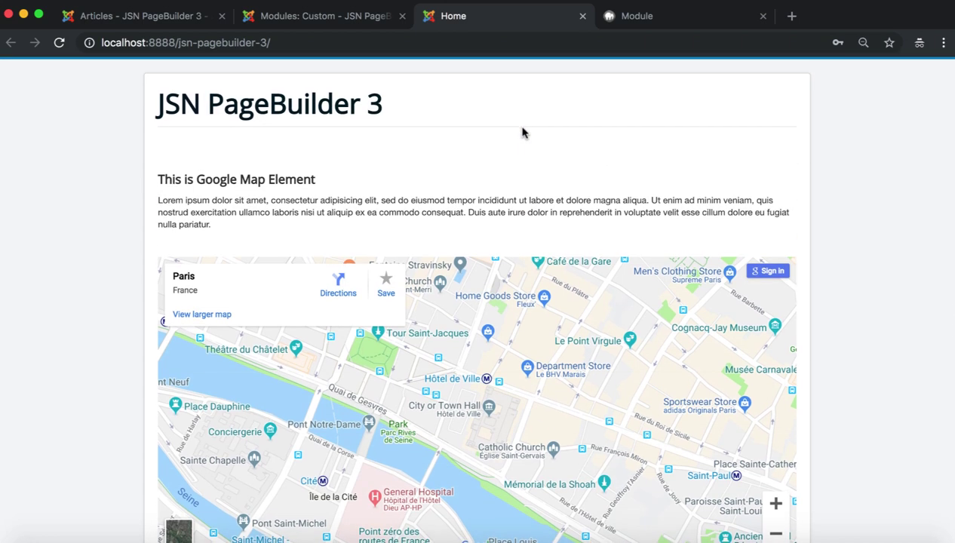
left_click_drag(400, 111, 150, 117)
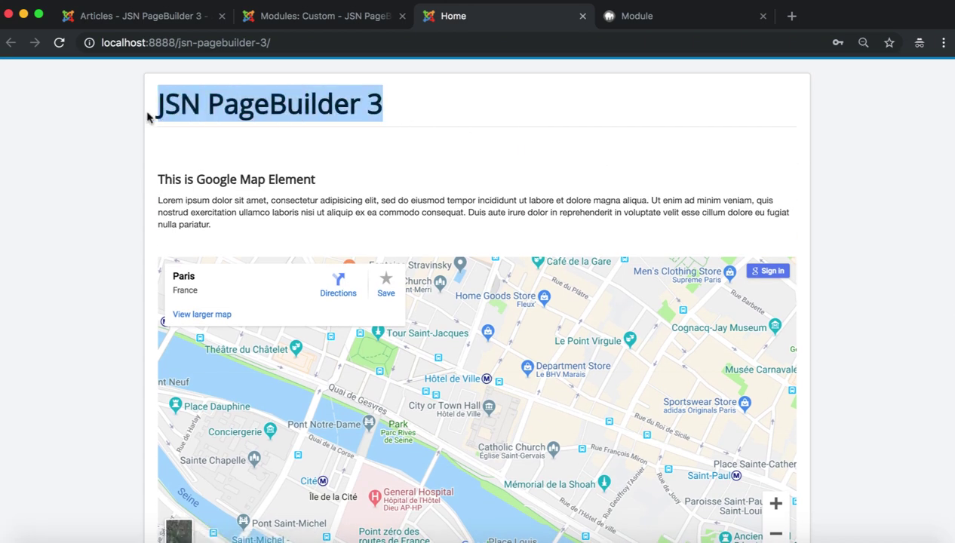
left_click(396, 111)
Compare against the Module demo page, then review the module on the Home page.
left_click(694, 19)
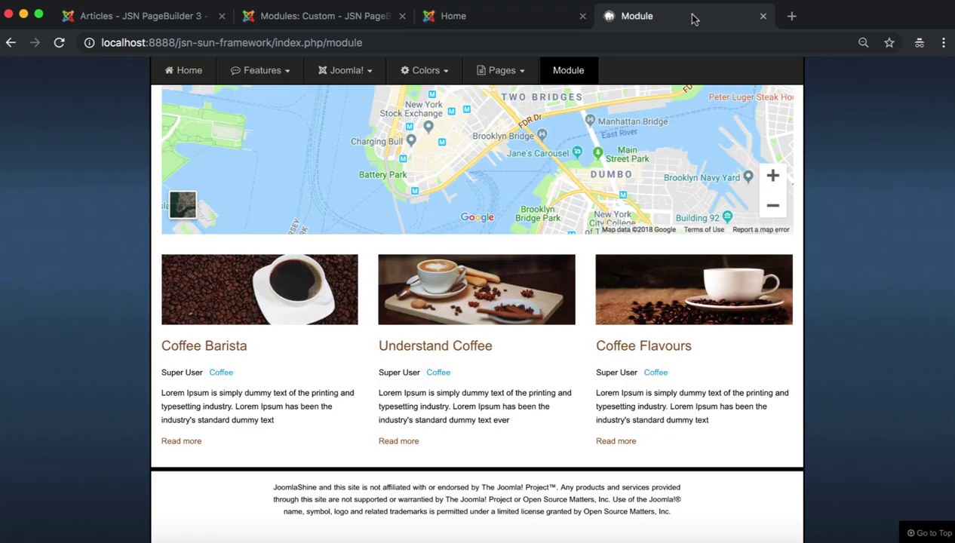
scroll(634, 241, "up", 3)
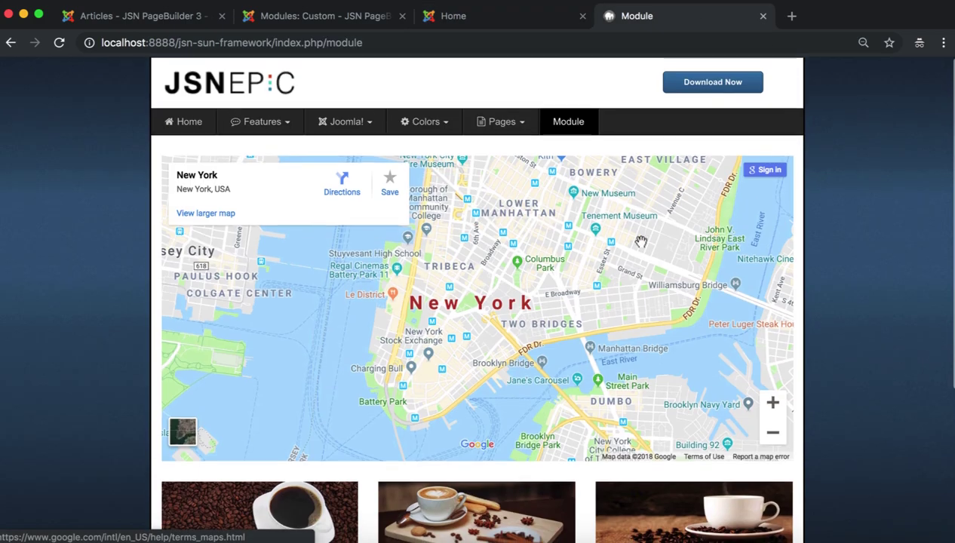
left_click(517, 18)
scroll(540, 227, "down", 5)
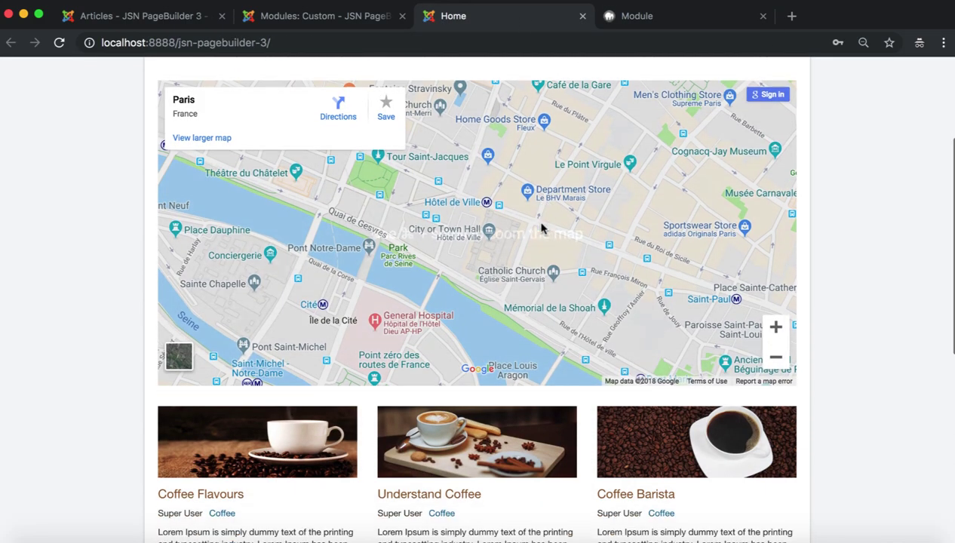